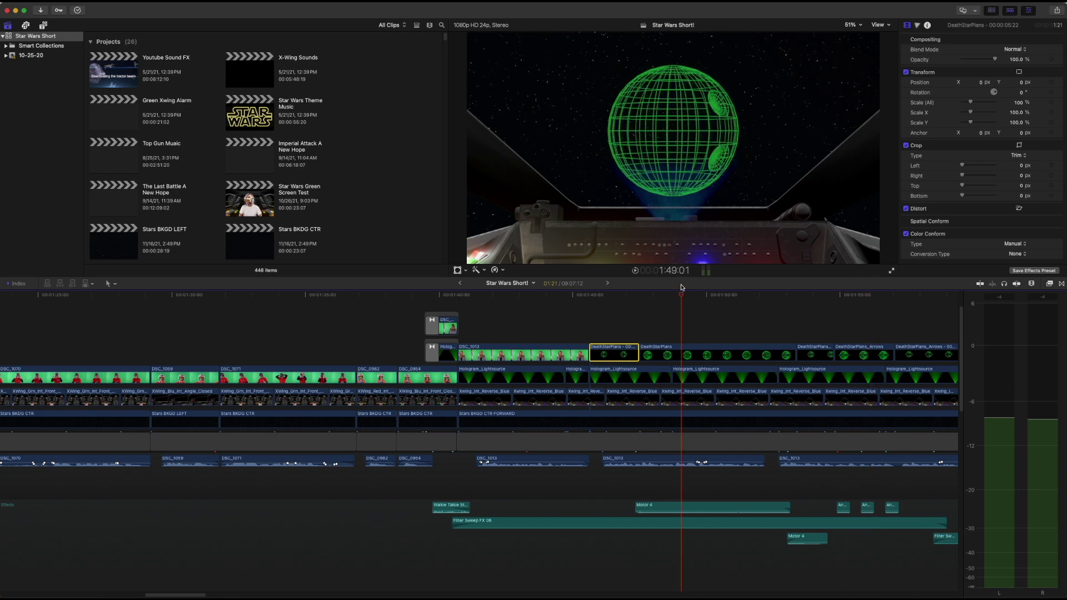
Examine the two adjoining DeathStarPlans hologram clips in the timeline, reviewing the frames around 1:46 in the viewer.
left_click(688, 349)
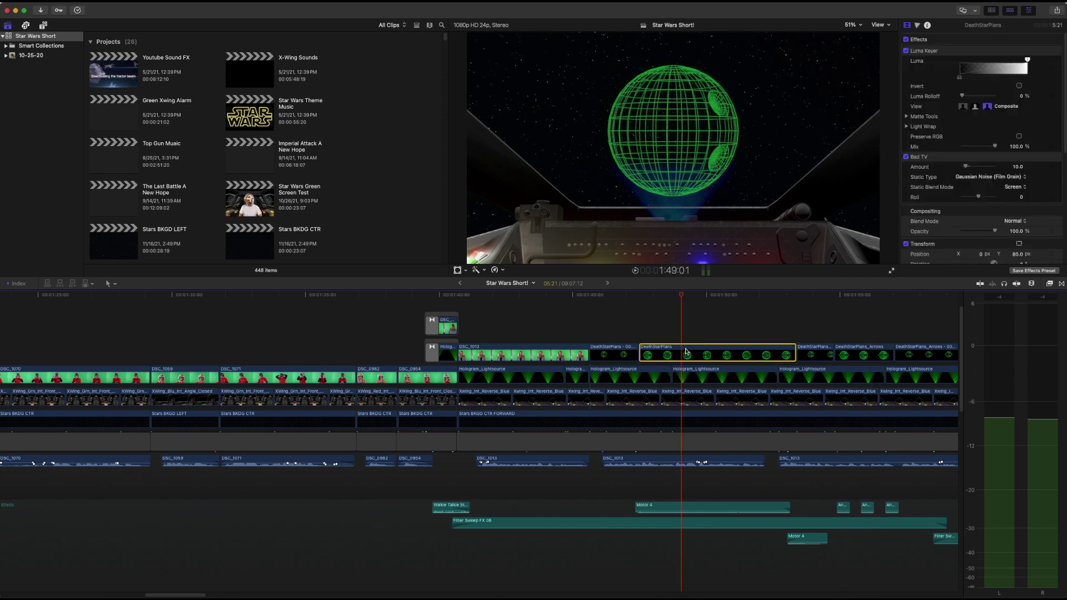
left_click_drag(679, 299, 623, 295)
left_click(620, 353)
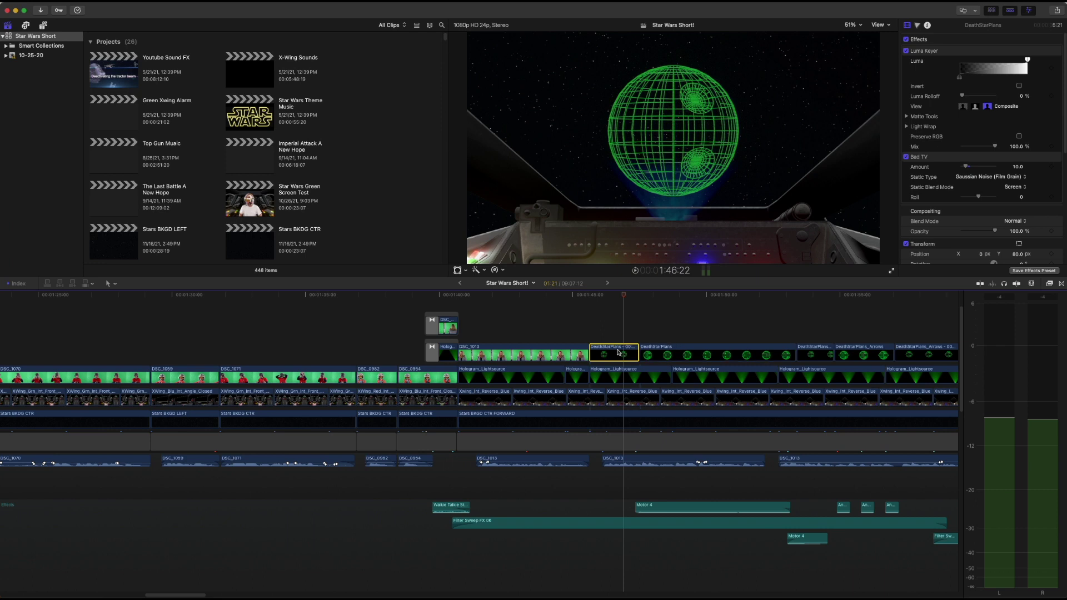
mouse_move(624, 295)
left_mouse_down()
mouse_move(610, 303)
mouse_move(620, 300)
left_mouse_up()
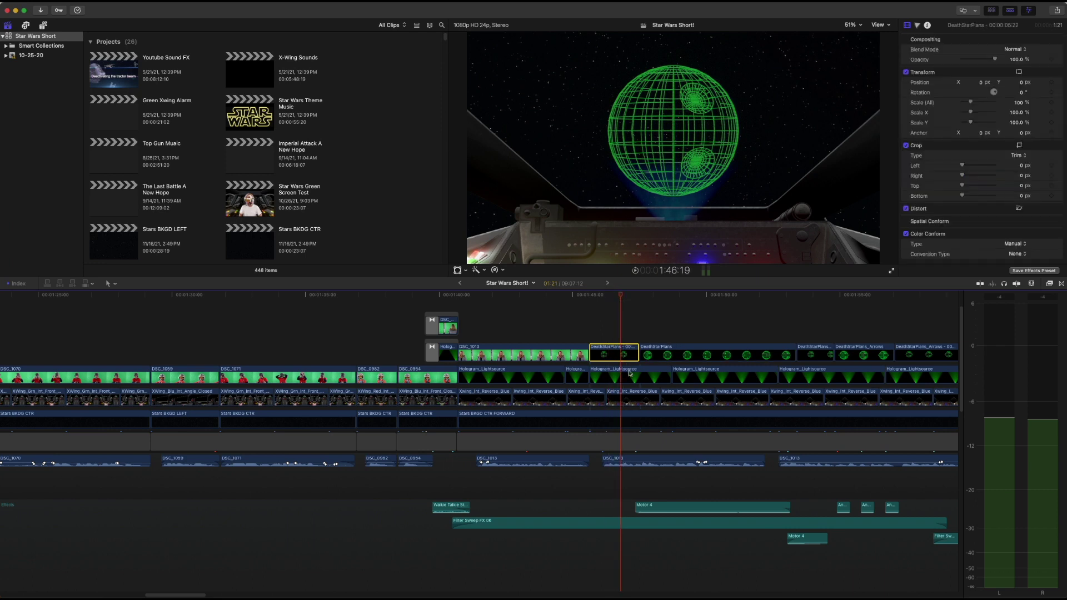
mouse_move(622, 296)
left_mouse_down()
mouse_move(581, 297)
mouse_move(622, 298)
left_mouse_up()
left_click(637, 295)
left_click_drag(637, 296, 619, 298)
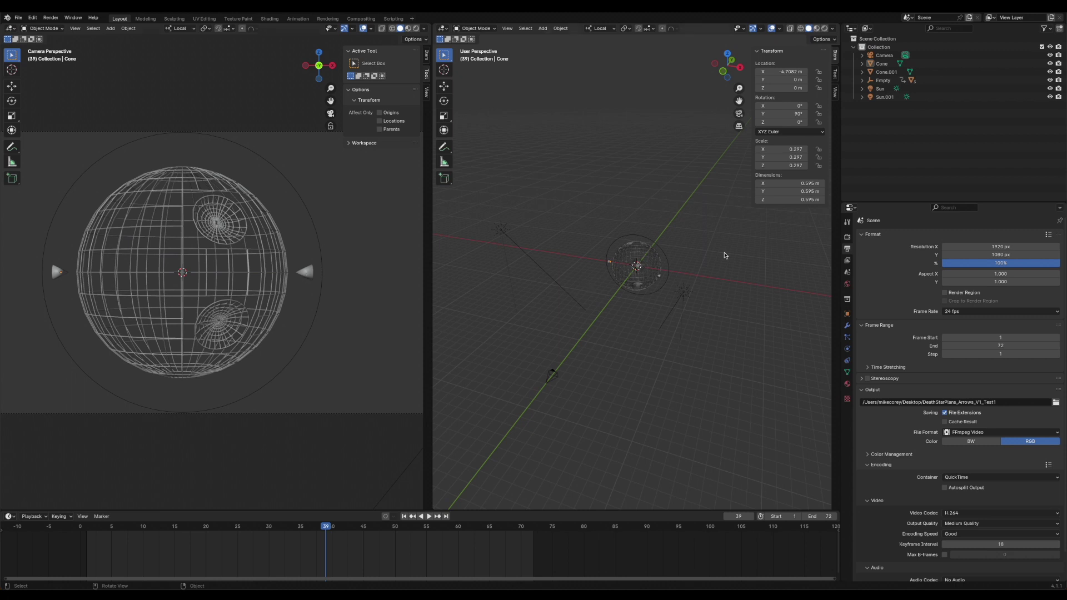
Switch to Blender and inspect the two sun lights, Sun and Sun.001, placed around the Death Star model.
left_click(684, 293)
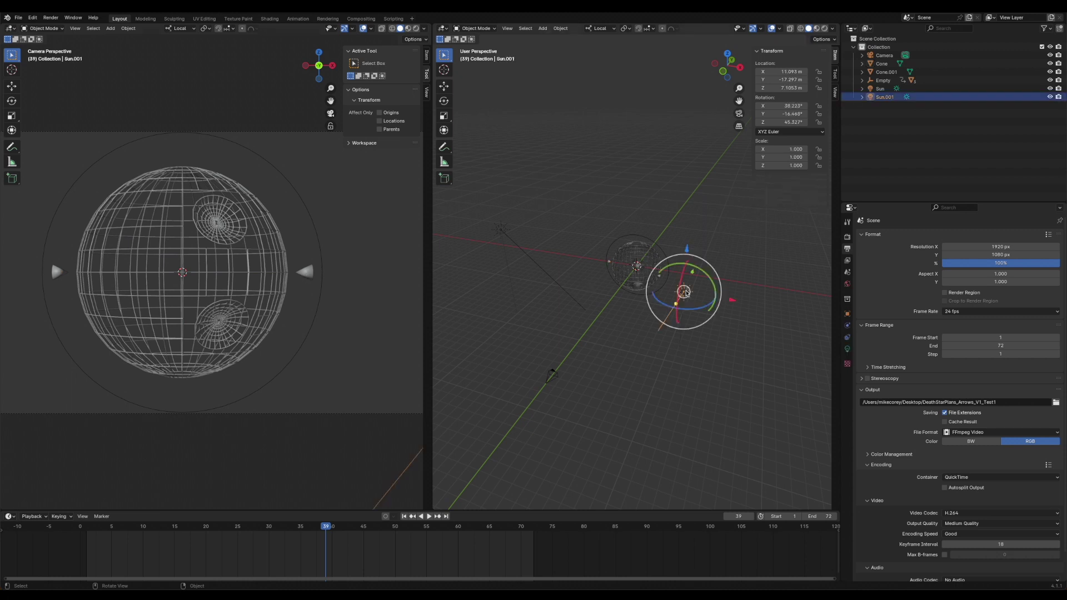
left_click(502, 231)
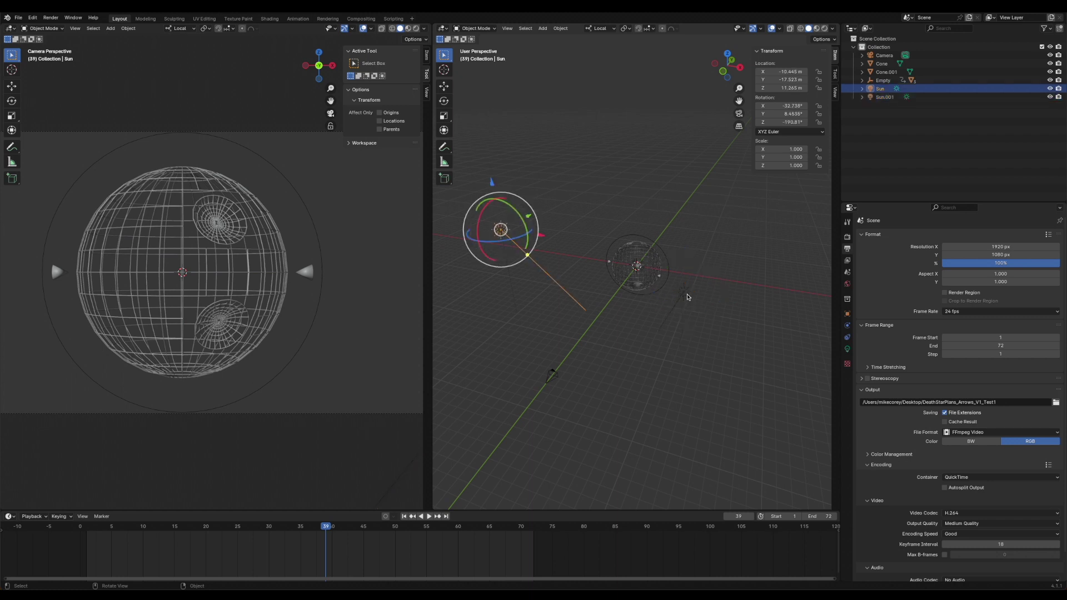
left_click(684, 292)
left_click(501, 231)
left_click(685, 292)
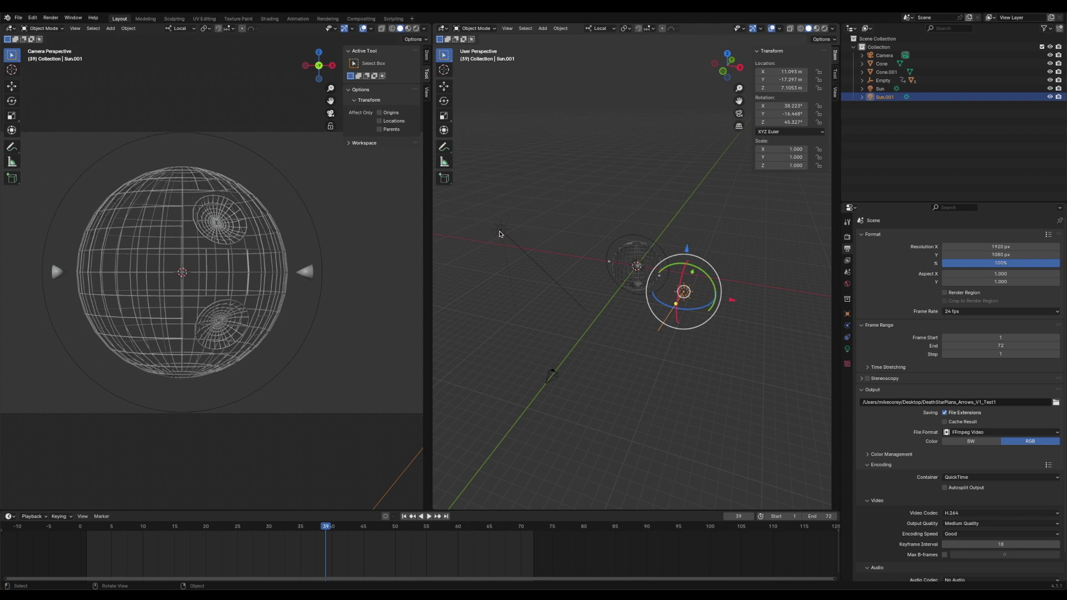
left_click(500, 230)
left_click(627, 257)
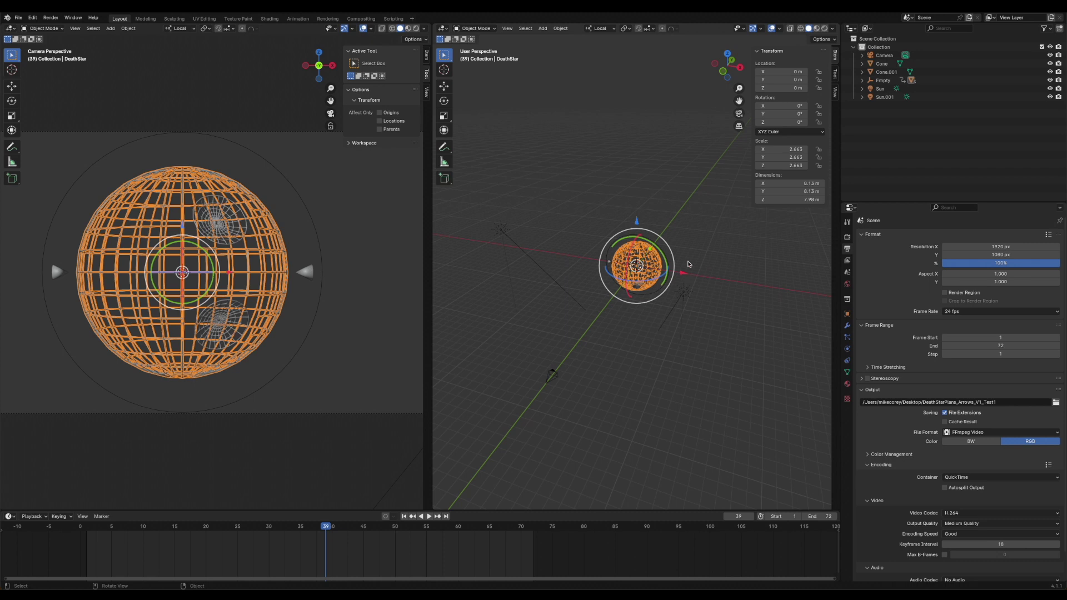
left_click(684, 291)
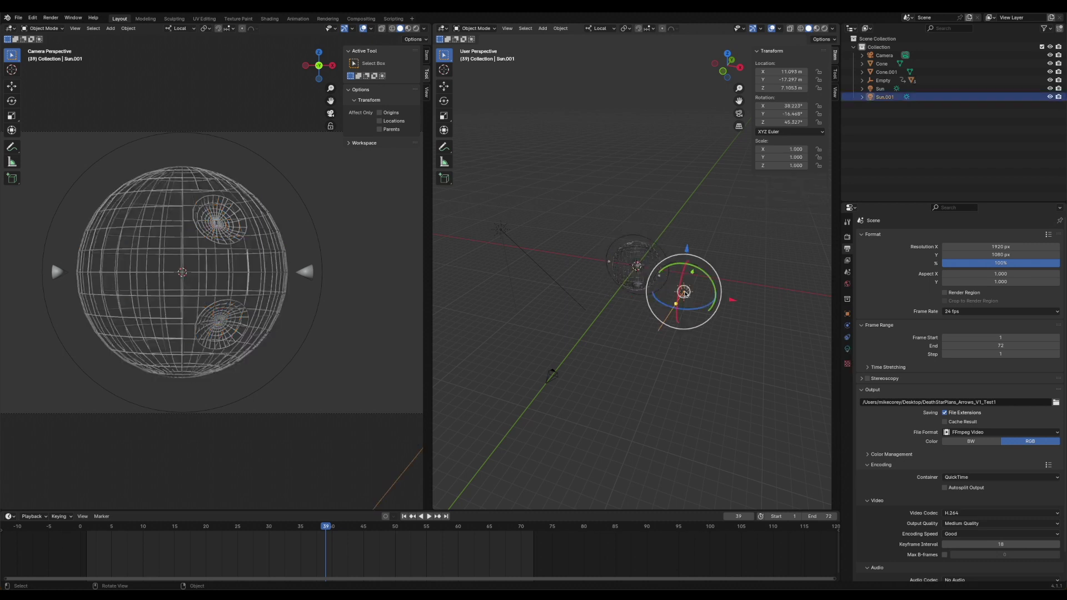
left_click(502, 234)
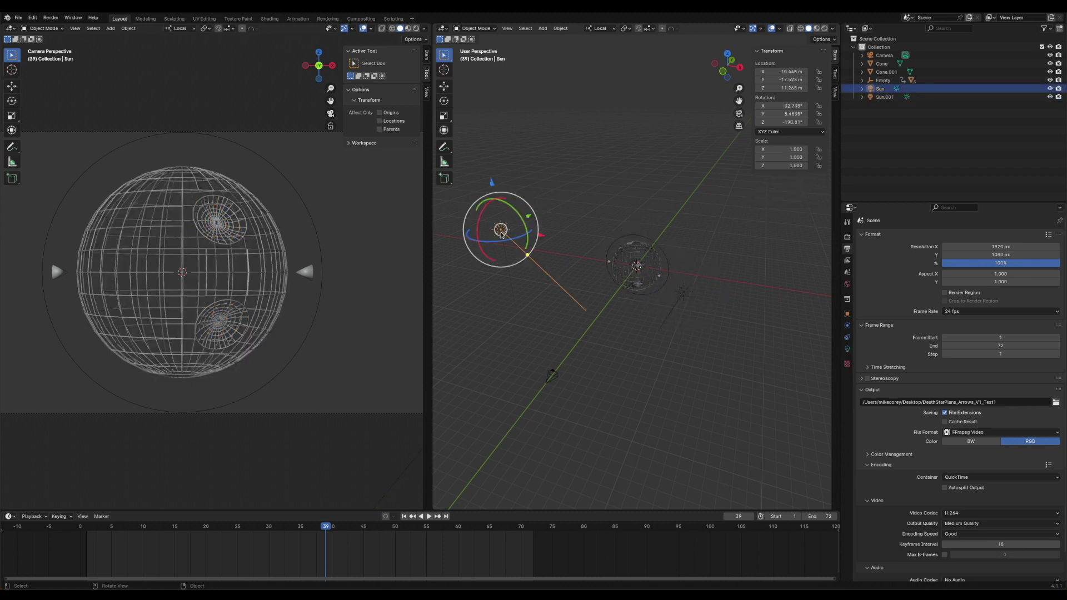
left_click(684, 293)
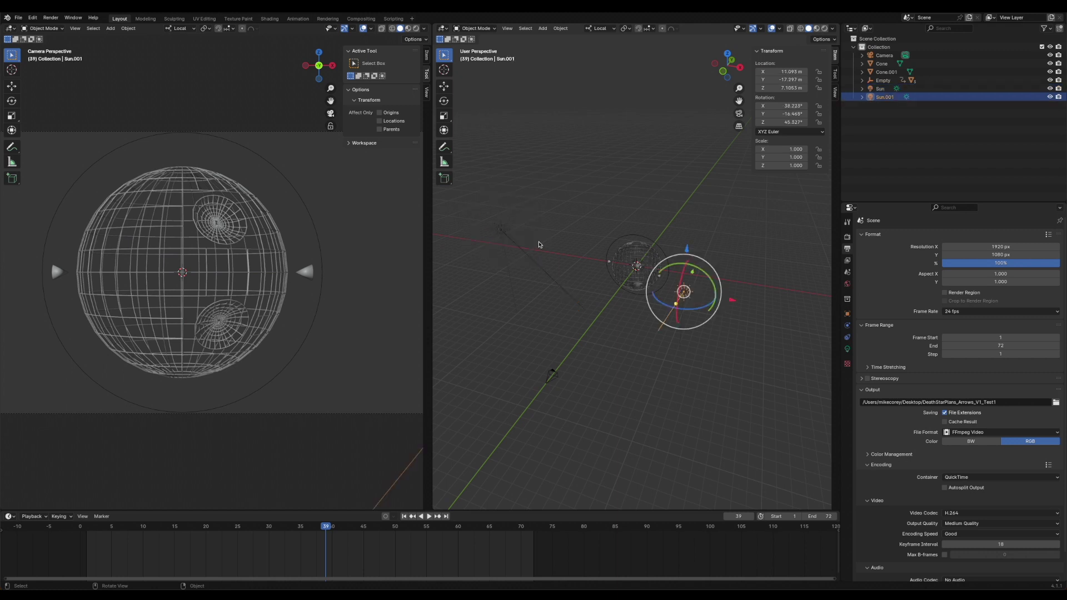
left_click(501, 233)
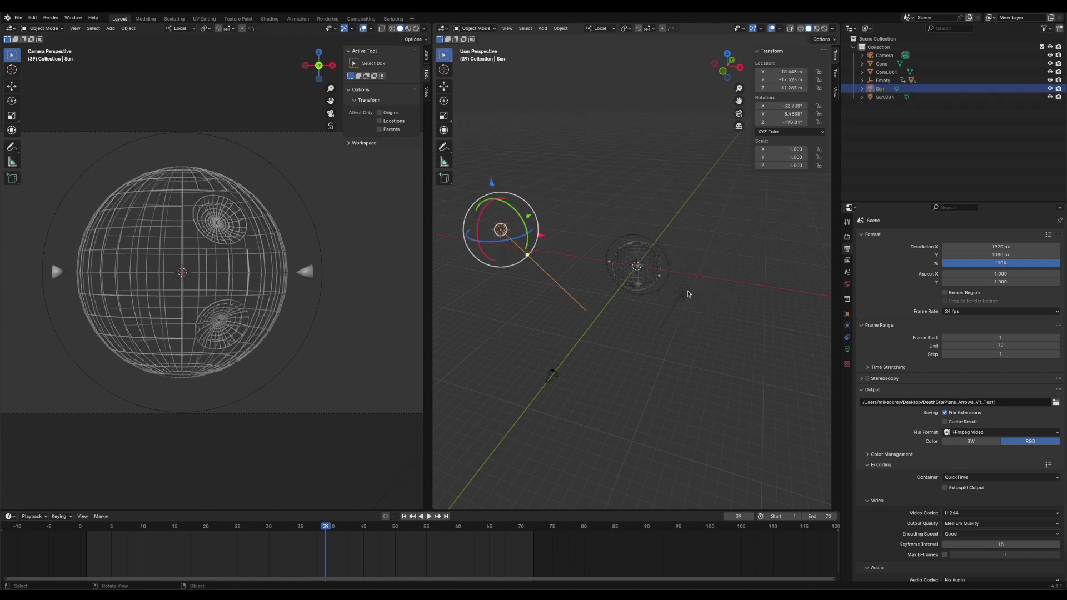
left_click(687, 292)
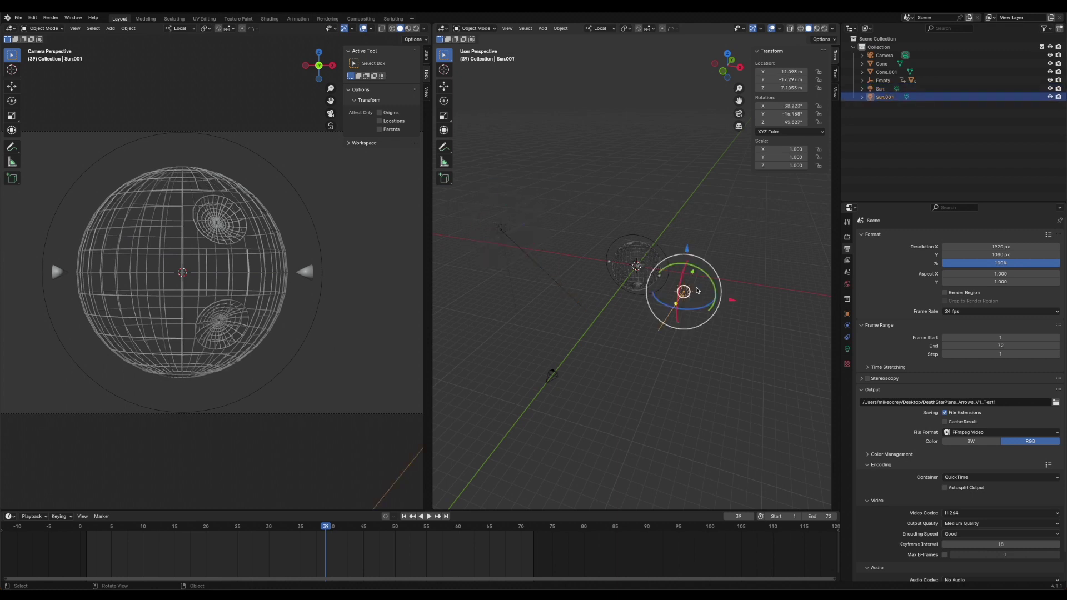
Select the DeathStar wireframe sphere, expand the Empty's hierarchy to show its child objects, and inspect the model up close.
left_click(636, 259)
left_click(636, 261)
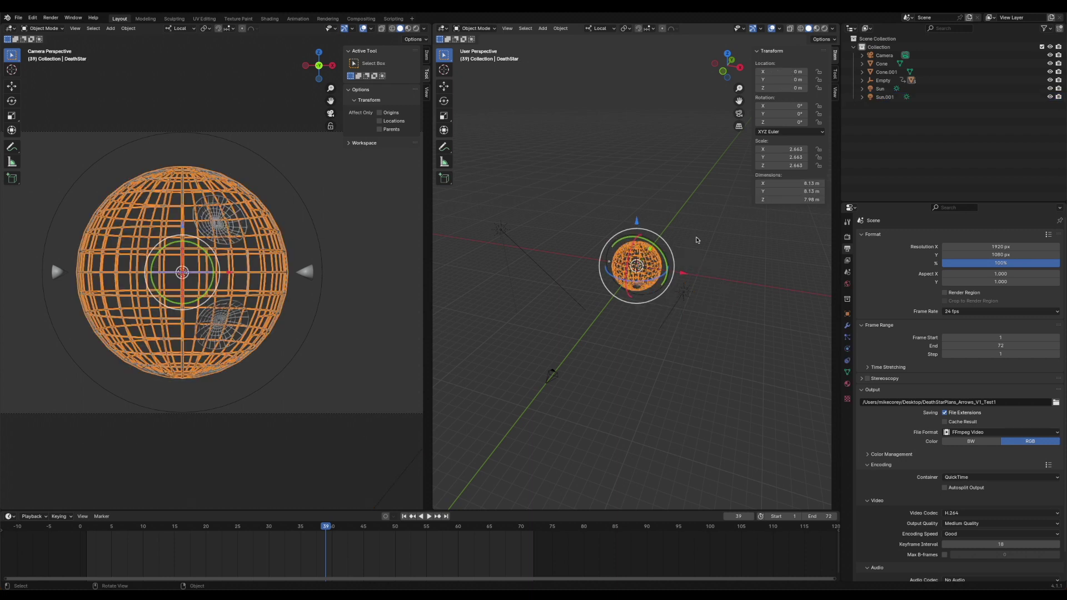
mouse_move(696, 240)
middle_mouse_down()
mouse_move(675, 219)
mouse_move(717, 227)
mouse_move(697, 234)
middle_mouse_up()
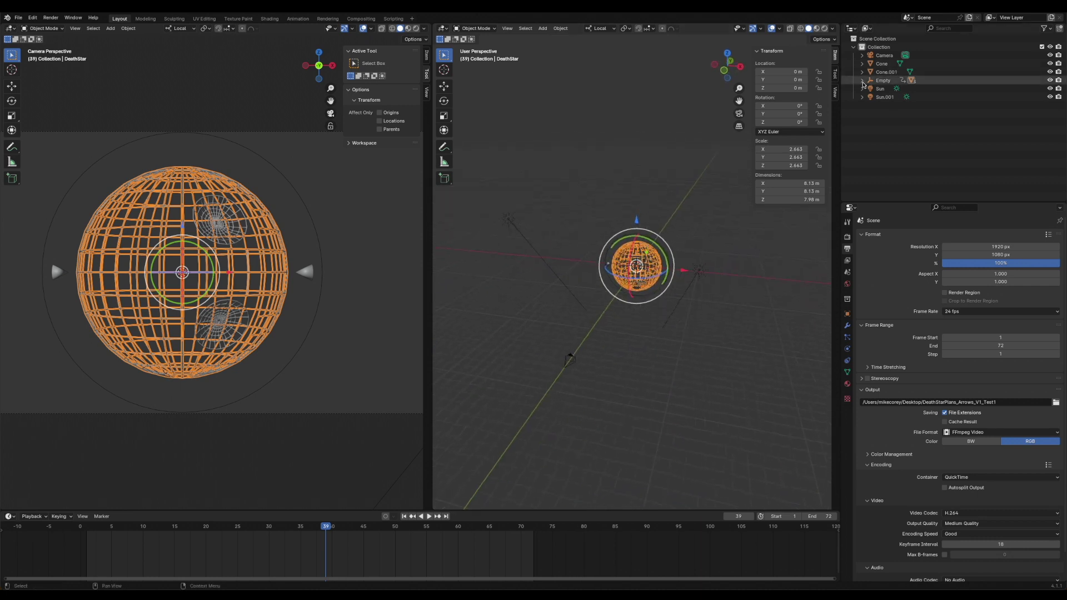
left_click(862, 82)
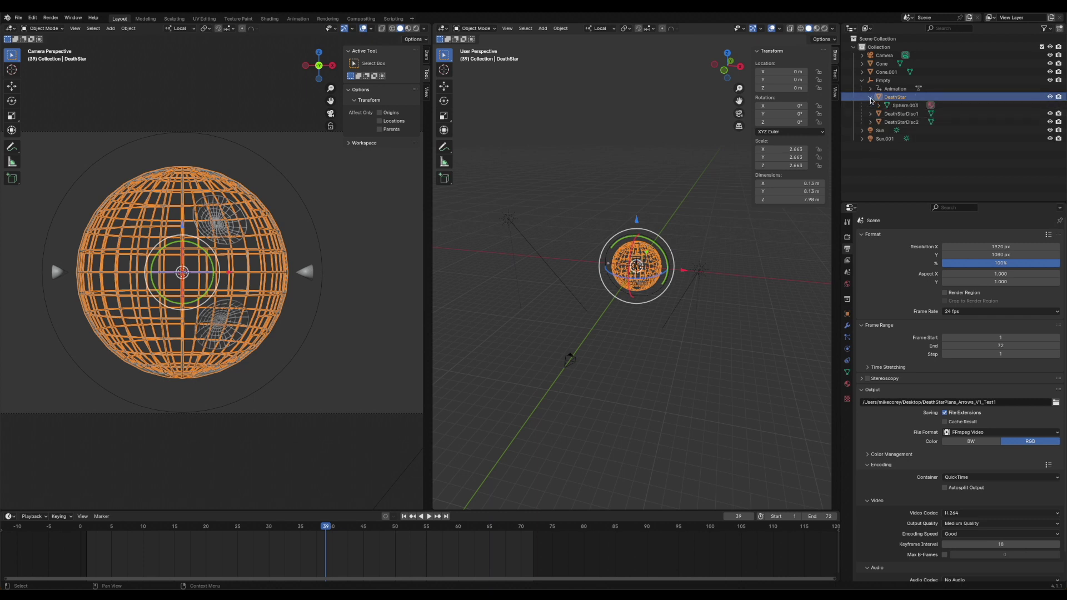
left_click(870, 105)
left_click(870, 105)
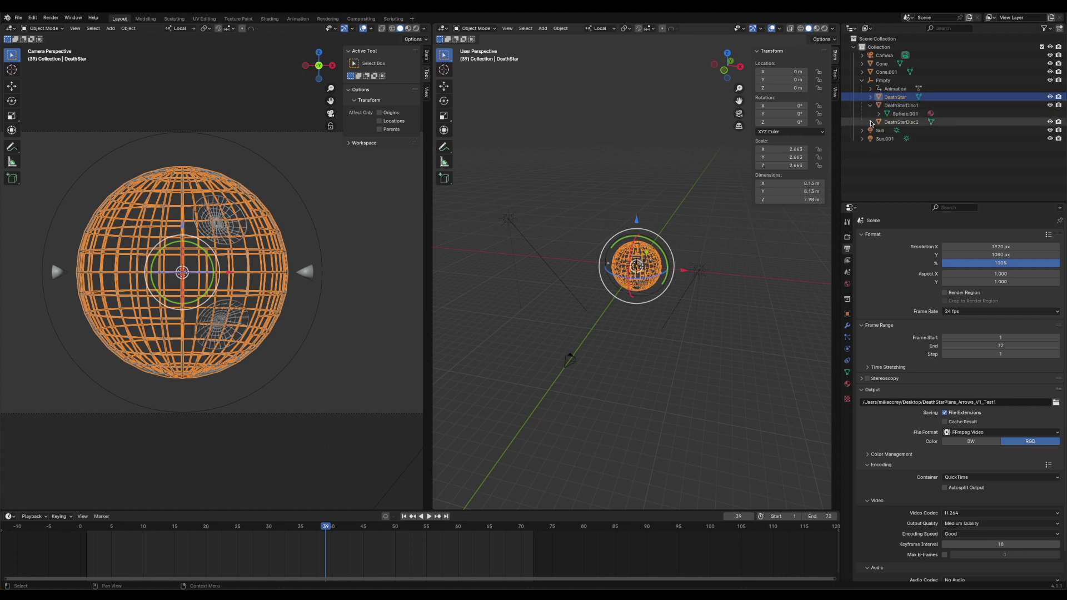
scroll(705, 249, "up", 7)
scroll(706, 249, "down", 3)
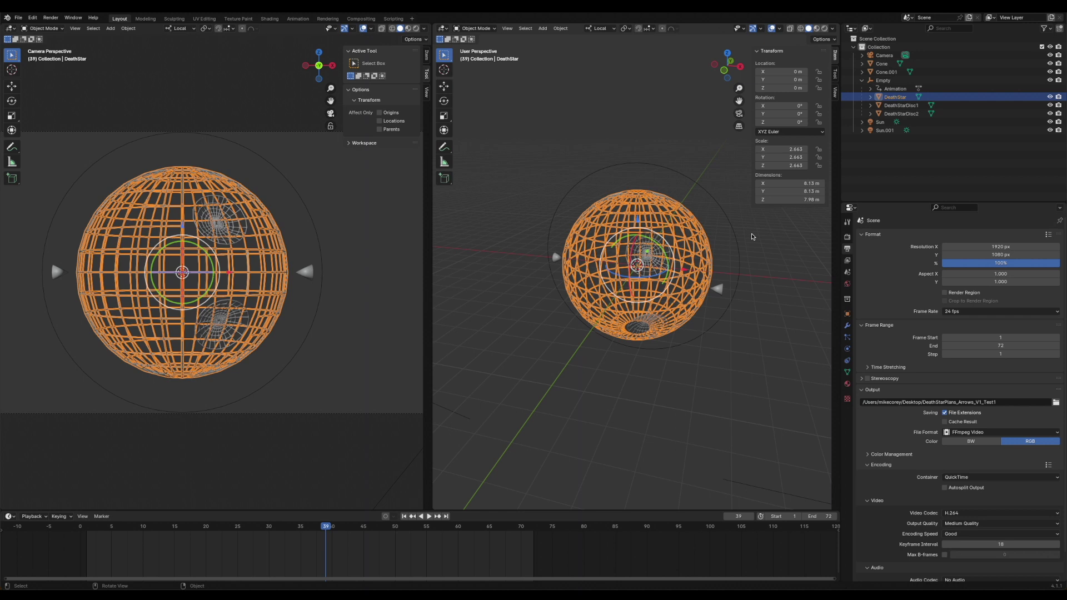
middle_click_drag(752, 237, 736, 253)
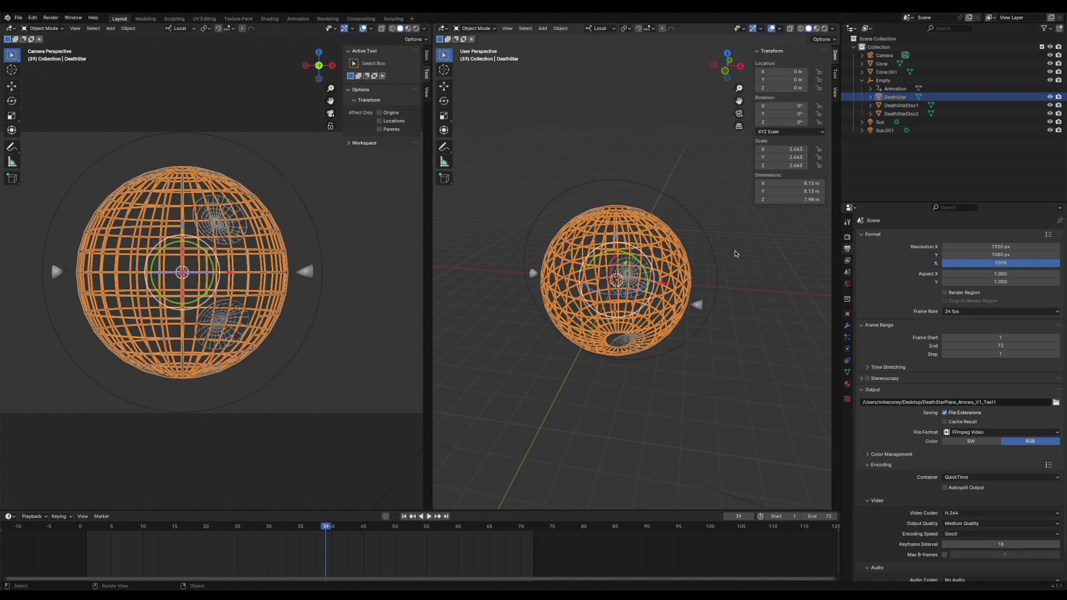
middle_click_drag(735, 253, 740, 243)
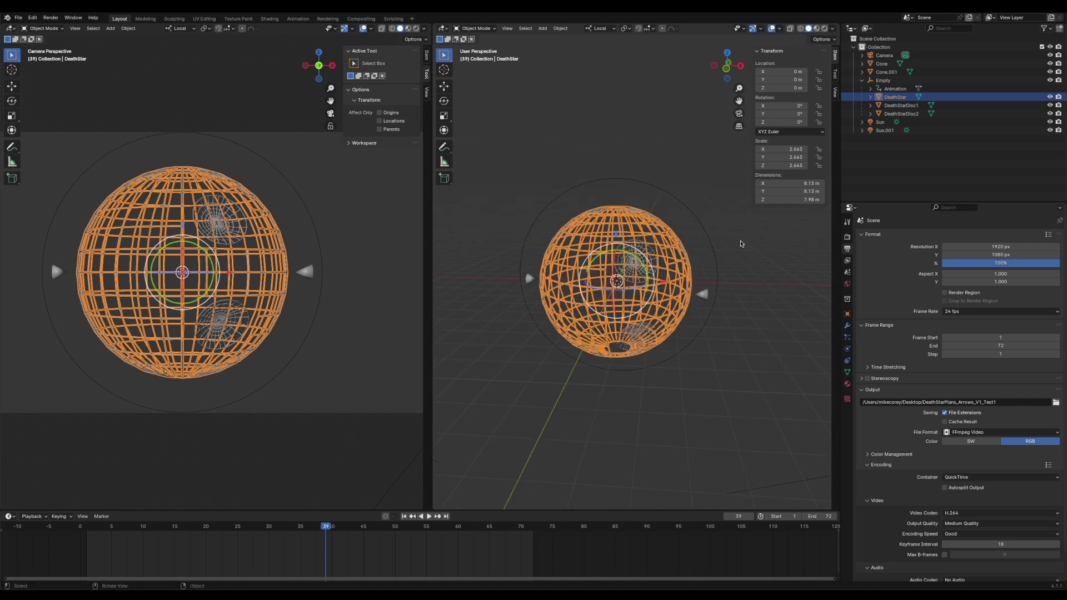
middle_click_drag(747, 259, 742, 263)
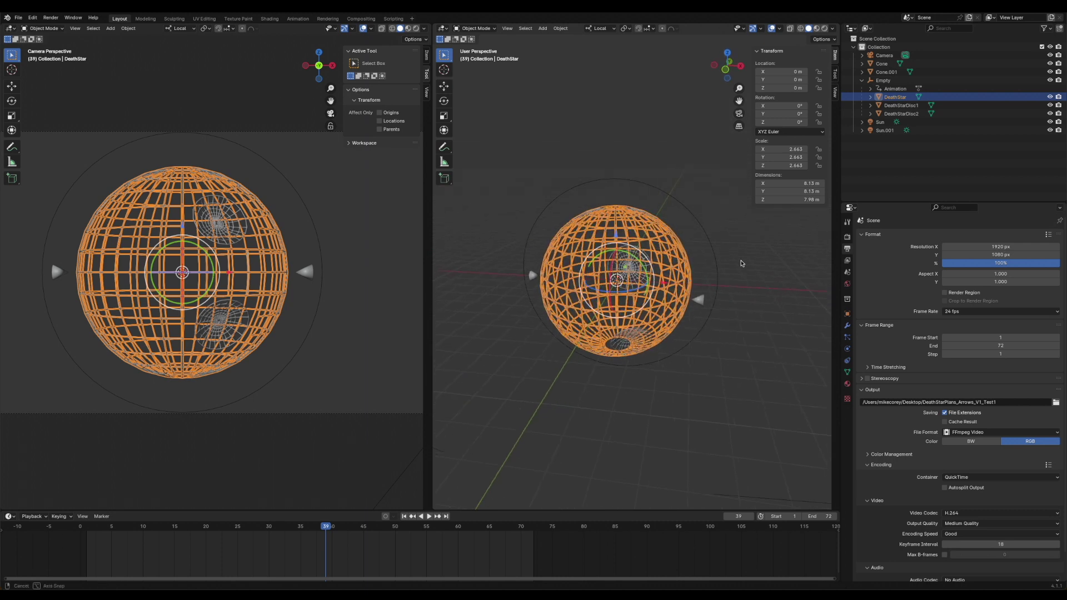
Select DeathStarDisc1, DeathStarDisc2, DeathStar and their parent Empty in turn to identify each part of the model.
left_click(895, 105)
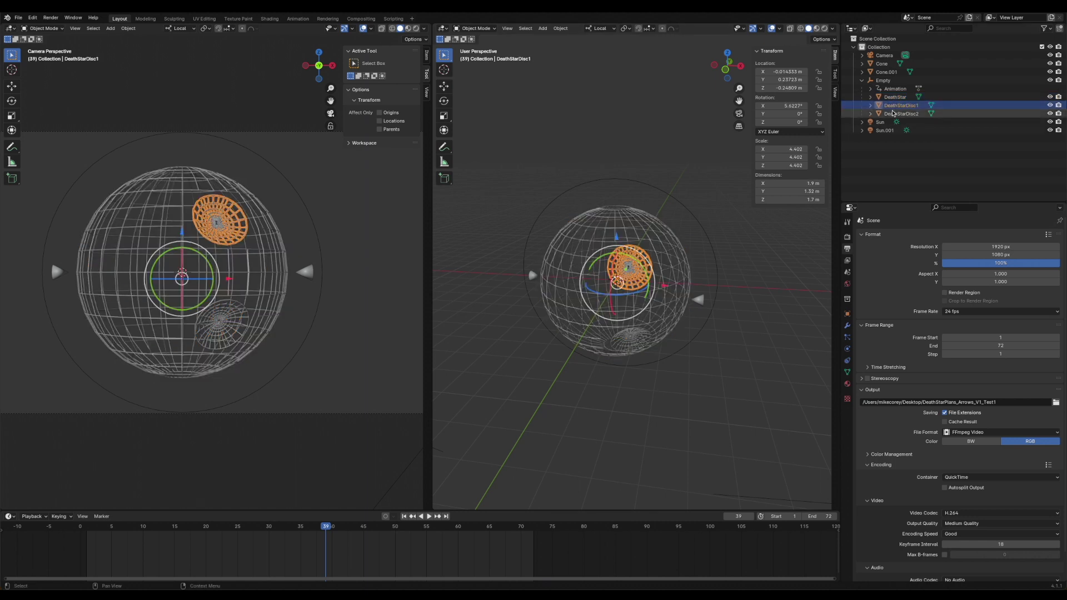
left_click(893, 113)
left_click(895, 105)
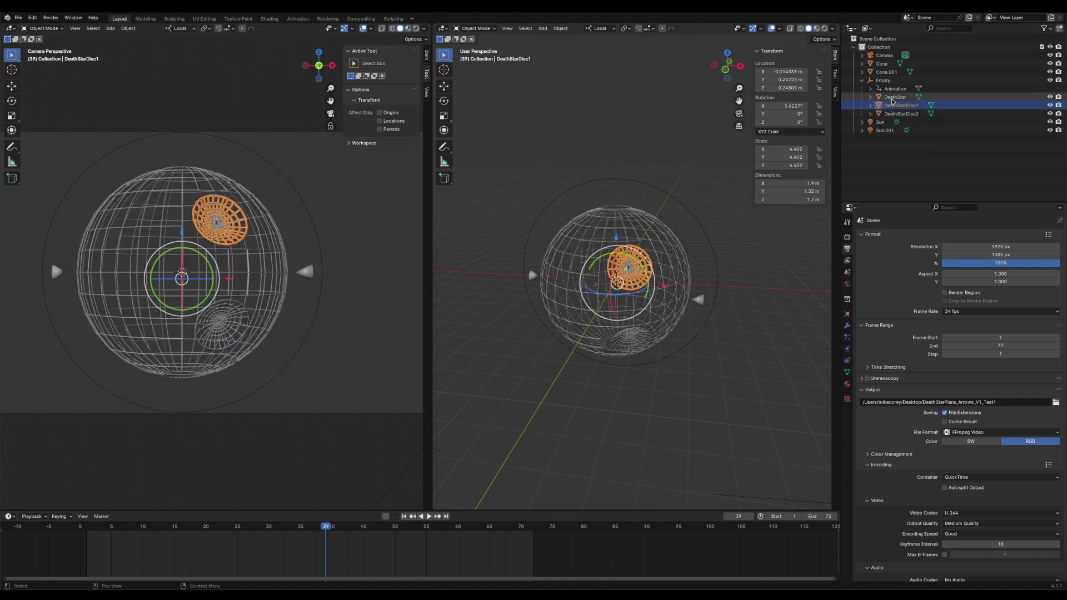
left_click(895, 96)
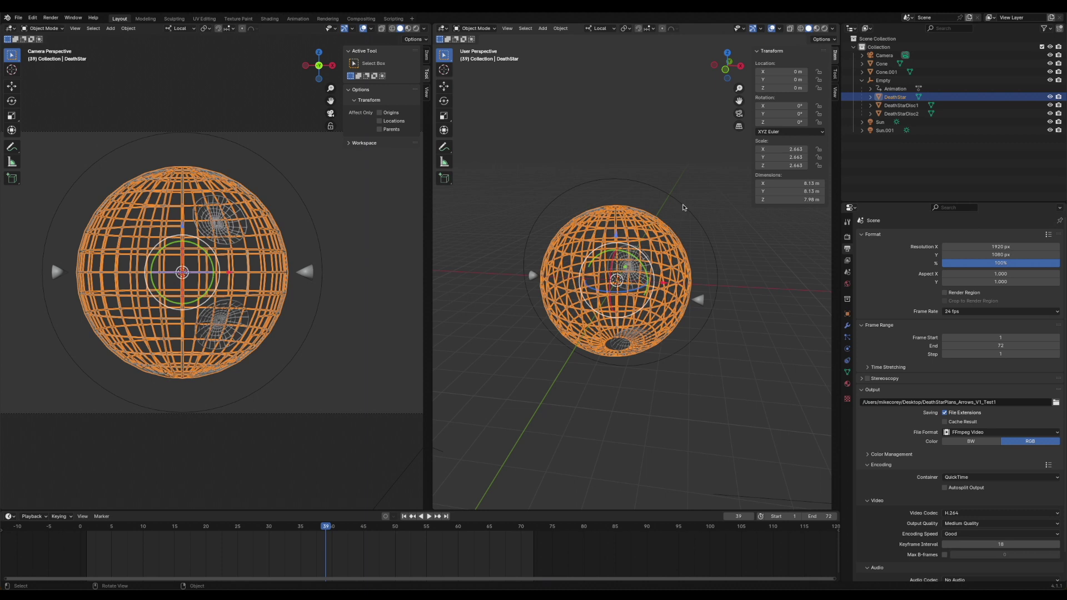
left_click(883, 80)
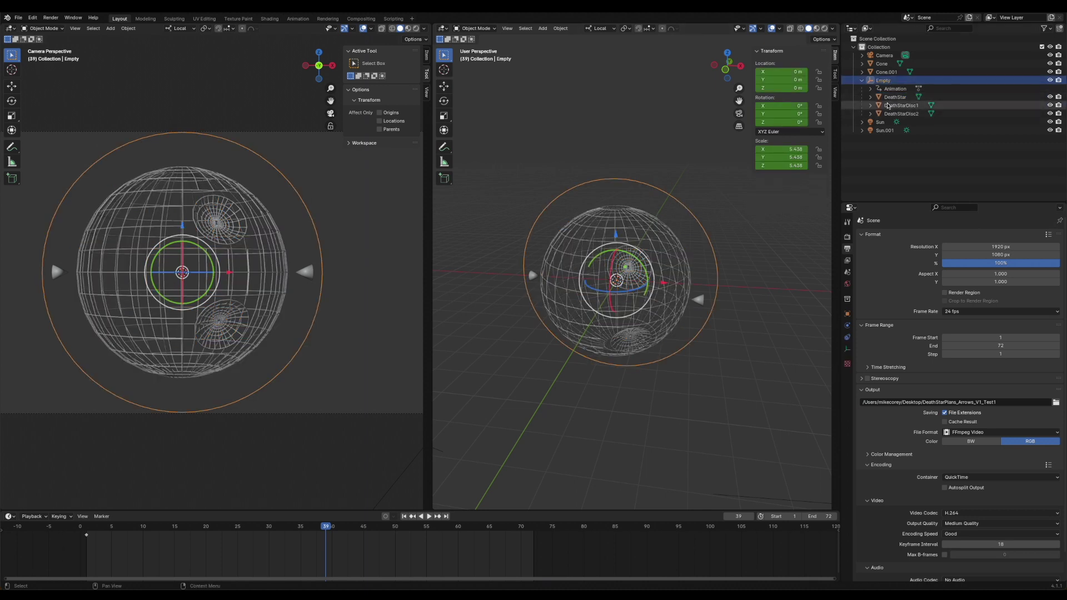
left_click(891, 113)
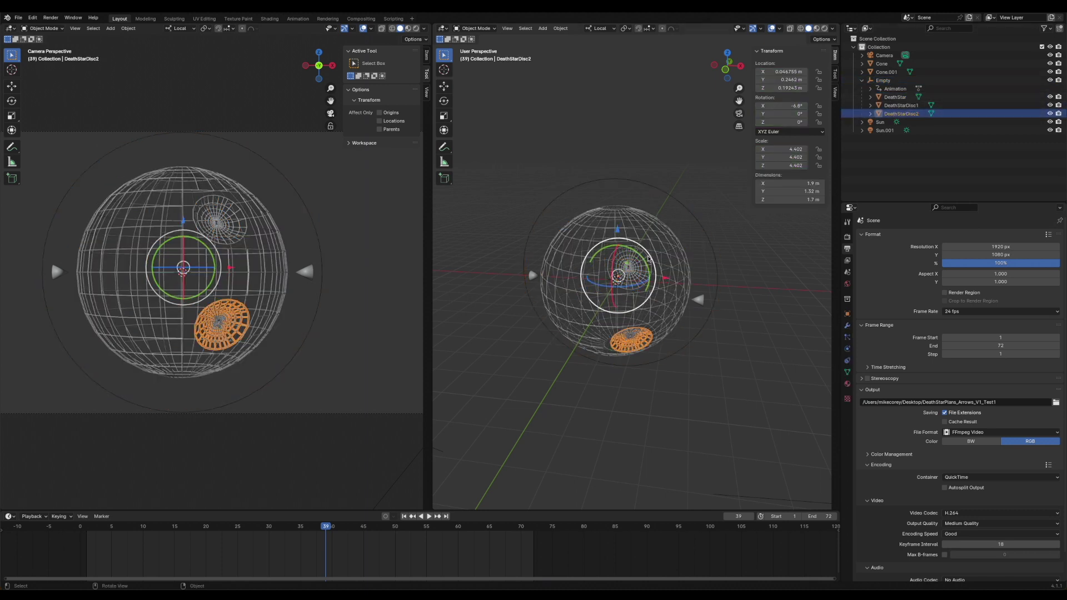
left_click(894, 96)
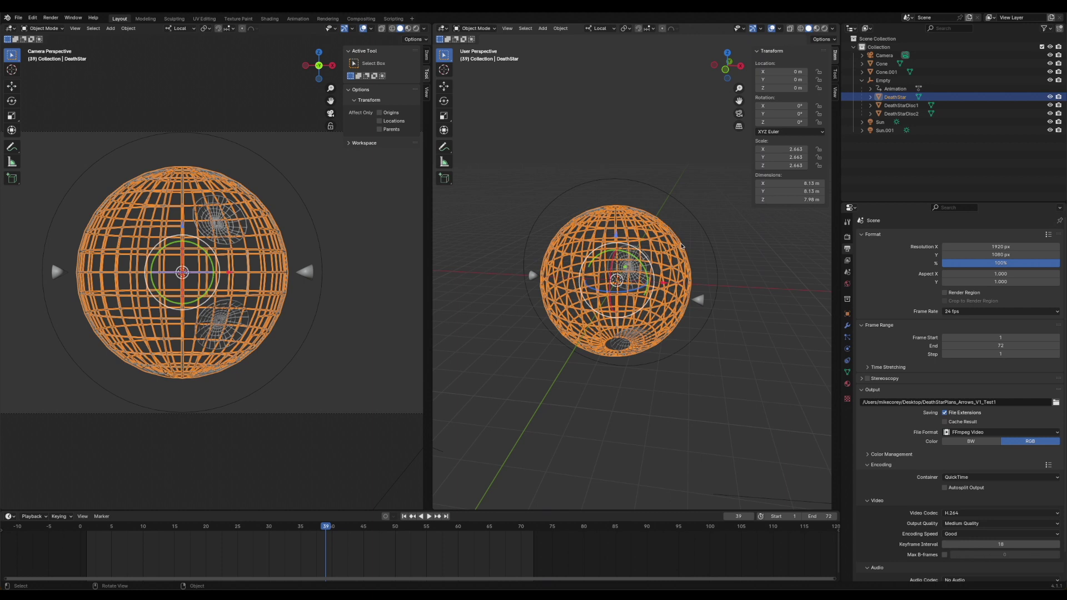
Try rotating the parent Empty with its Death Star parts about the Z axis, and undo the rotation.
left_click(717, 268)
key("r")
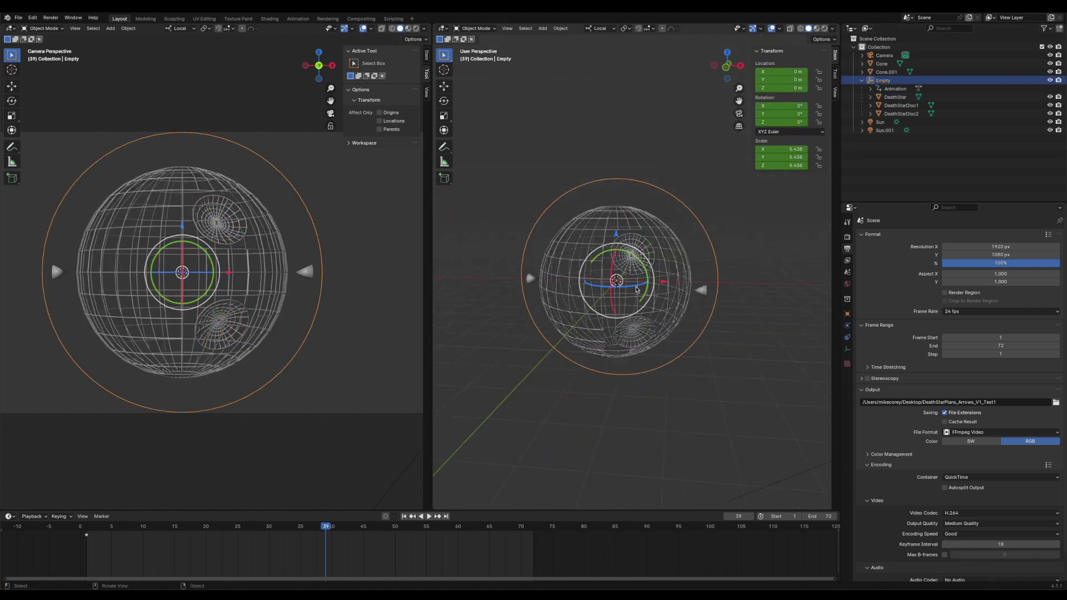
key("r")
key("z")
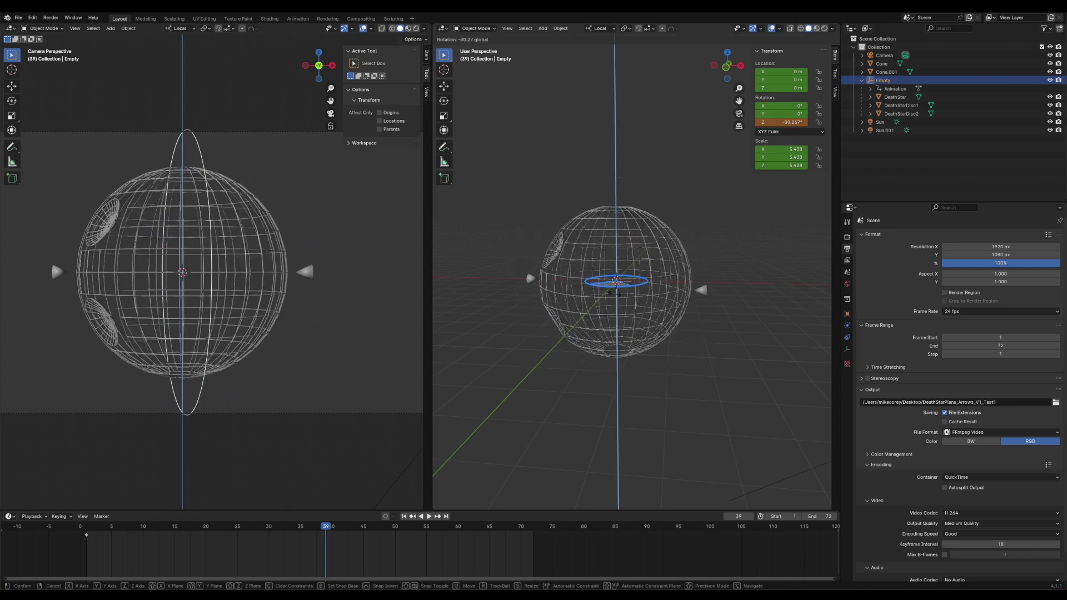
left_click(654, 290)
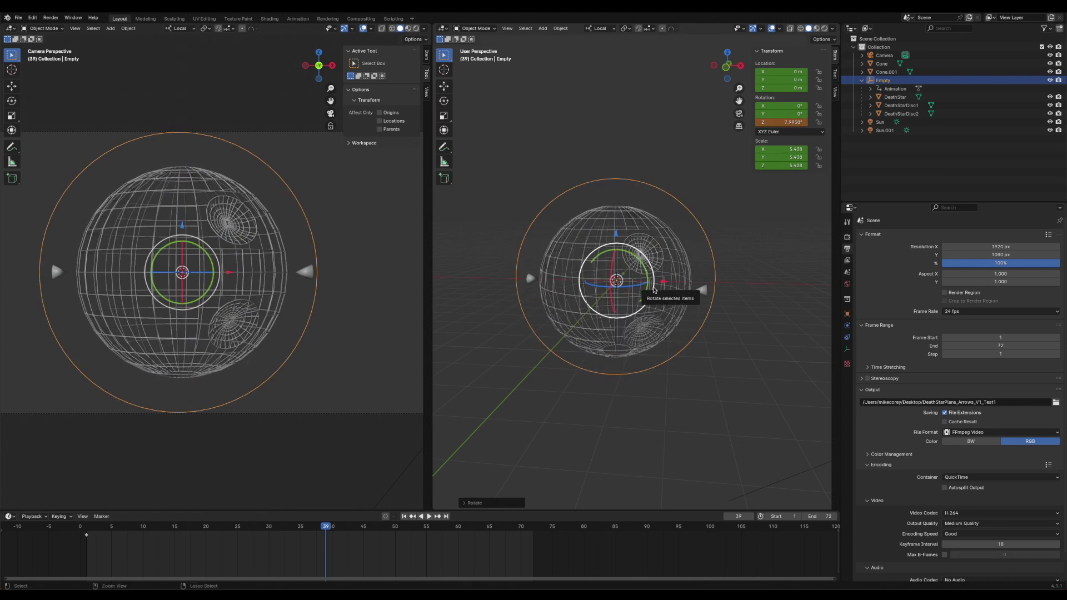
key("super+z")
Select the arrow cone Cone.001, inspect it beside the sphere, and view it through the camera with the frame fitted to the viewport.
left_click(703, 293)
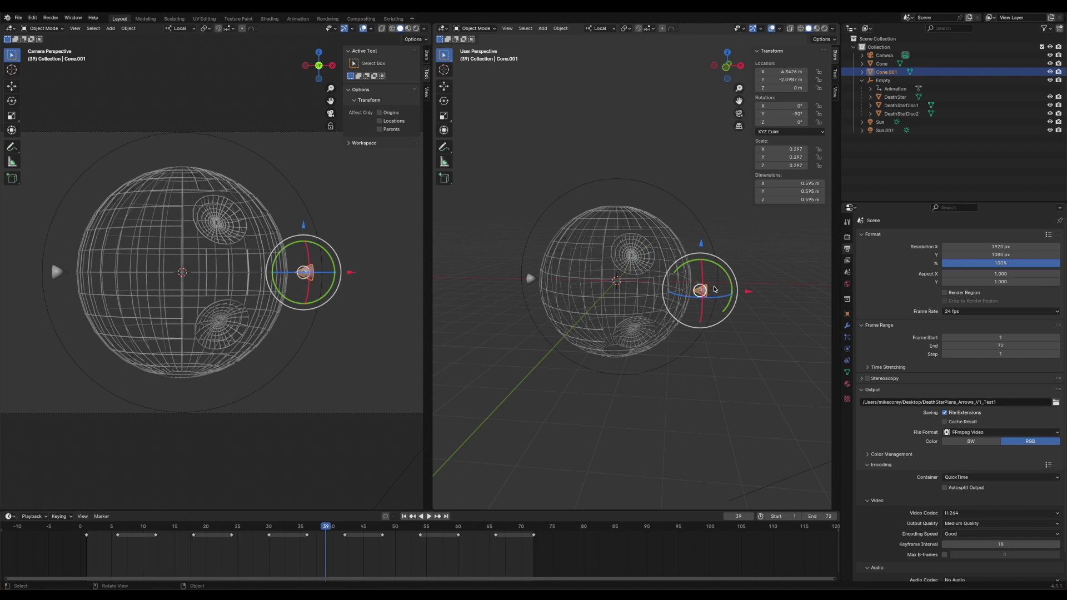
middle_click_drag(703, 294, 687, 281)
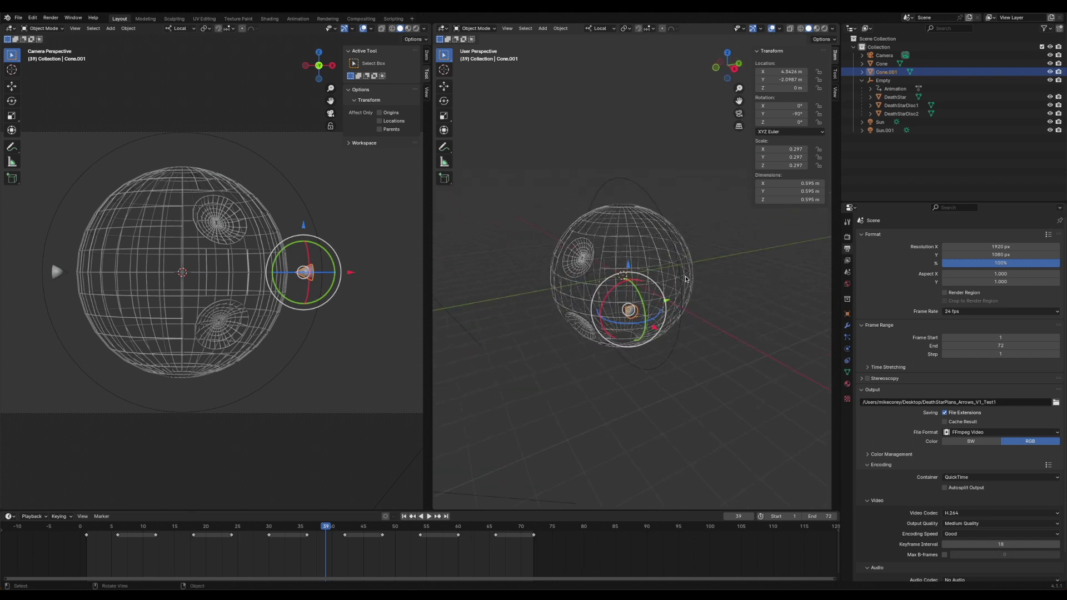
scroll(687, 283, "up", 4)
middle_click_drag(699, 330, 688, 269)
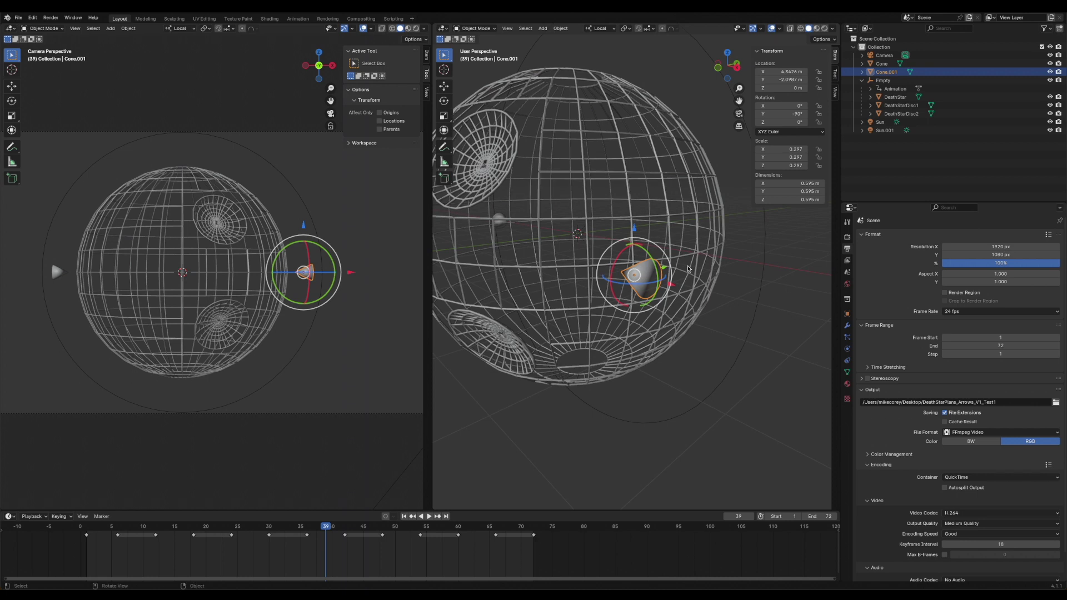
key("KP_1")
key("KP_0")
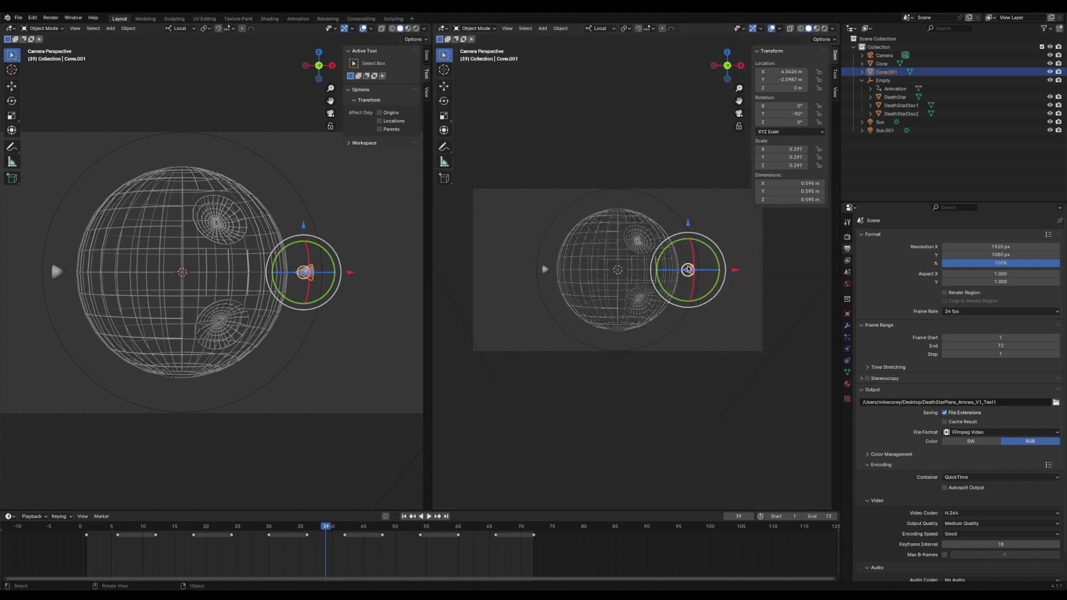
key("Home")
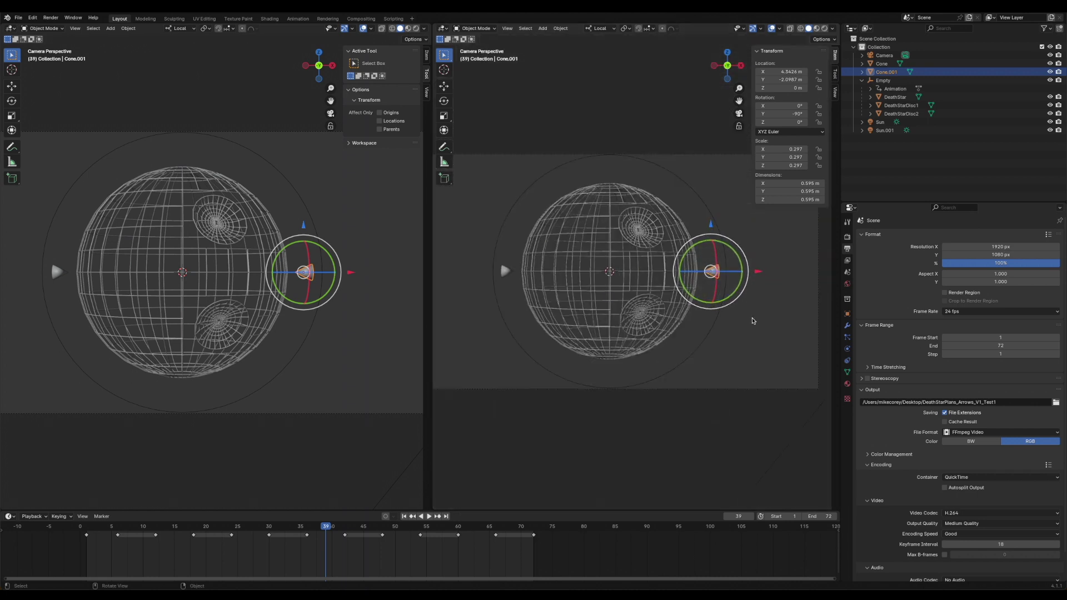
Select the arrow cones Cone and Cone.001 alternately to compare their placement on either side of the Death Star.
left_click(738, 308)
left_click(718, 274)
left_click(506, 272)
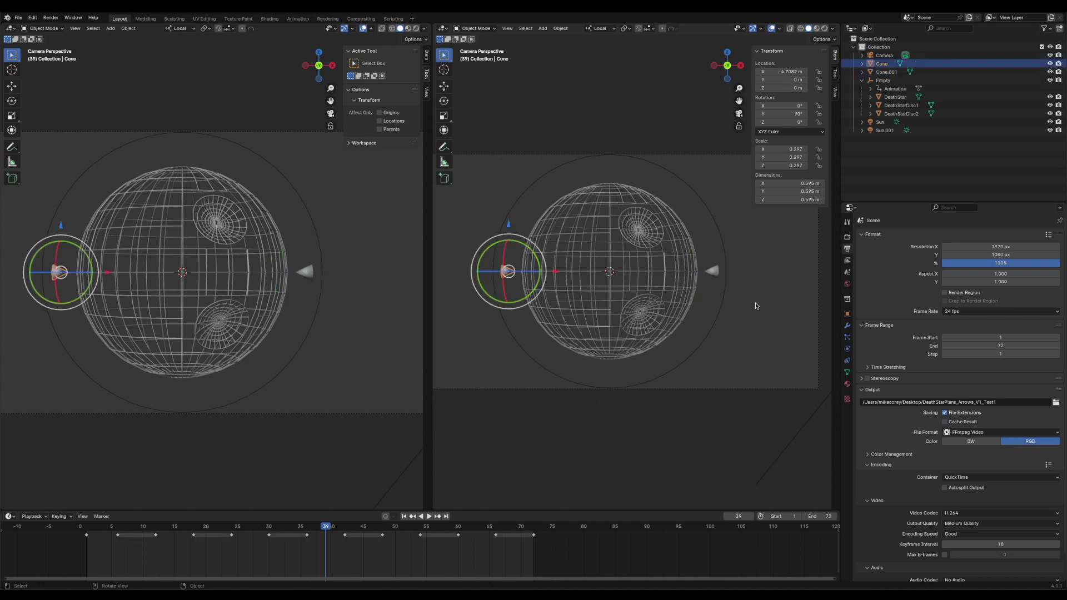
left_click(714, 274)
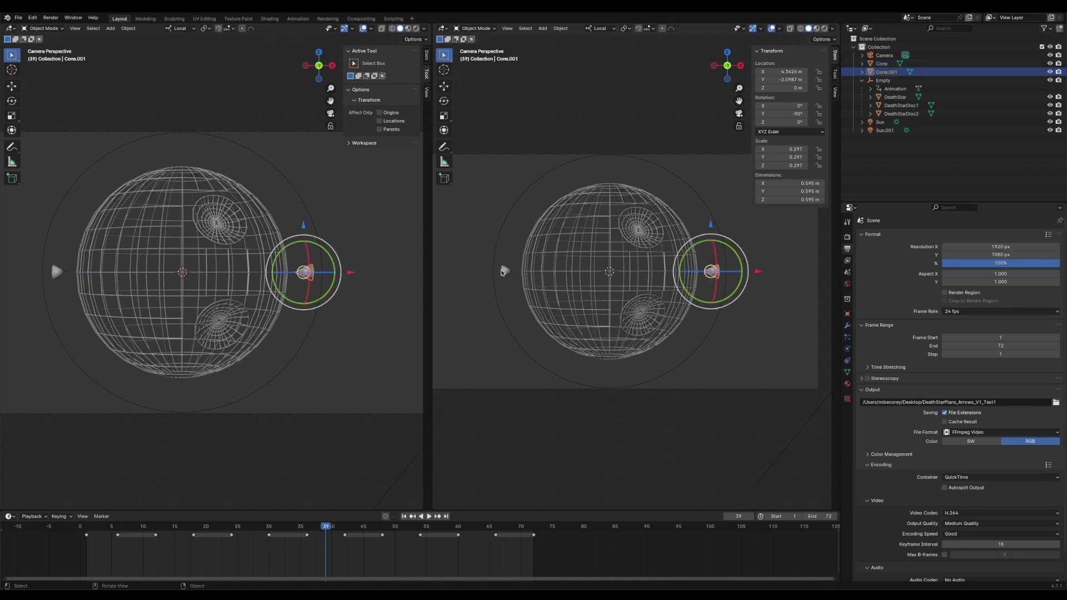
left_click(505, 271)
left_click(715, 273)
left_click(501, 272)
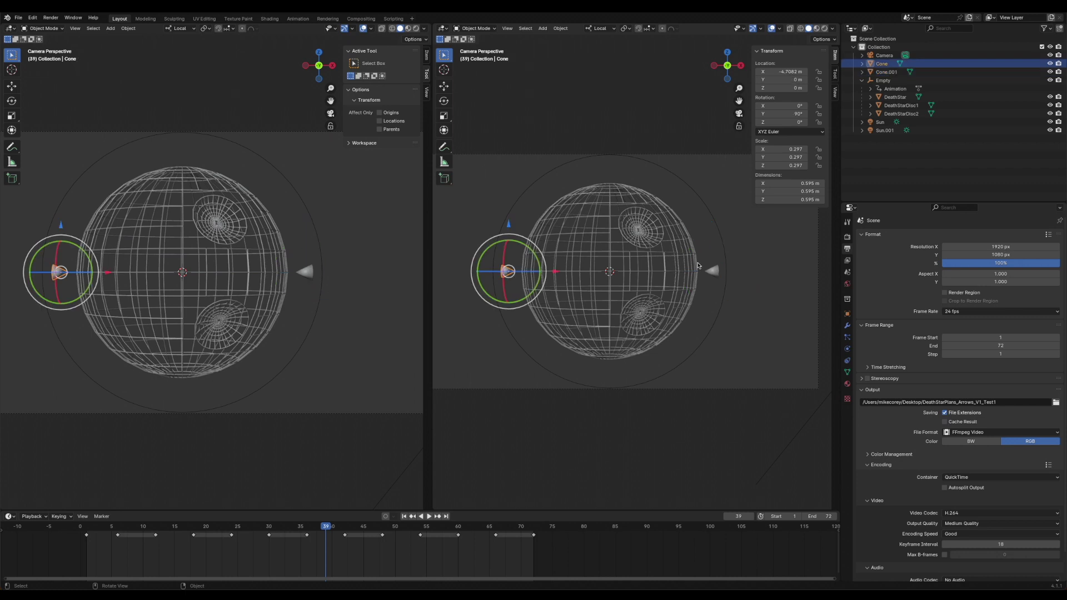
left_click(713, 273)
left_click(505, 272)
Play the animation from frame 1 with Cone selected, and scrub to frame 28 to examine the arrow's animation.
left_click(113, 527)
left_click(88, 527)
key("space")
left_click_drag(111, 530, 256, 531)
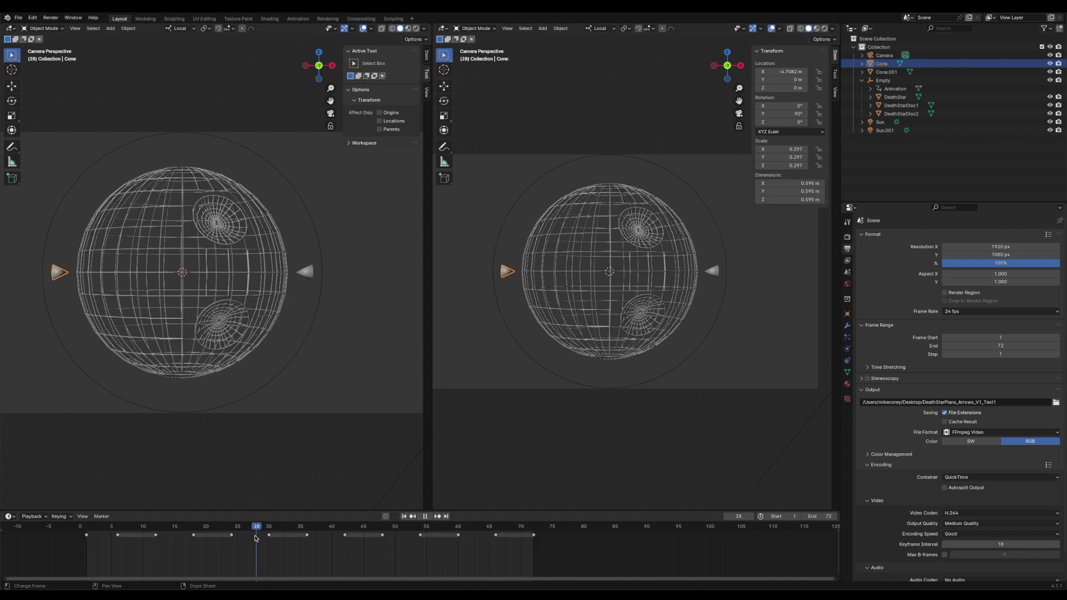
Select the parent Empty to view its keyframes, return to frame 1, and select the arrow cone Cone.
left_click(592, 274)
left_click(557, 169)
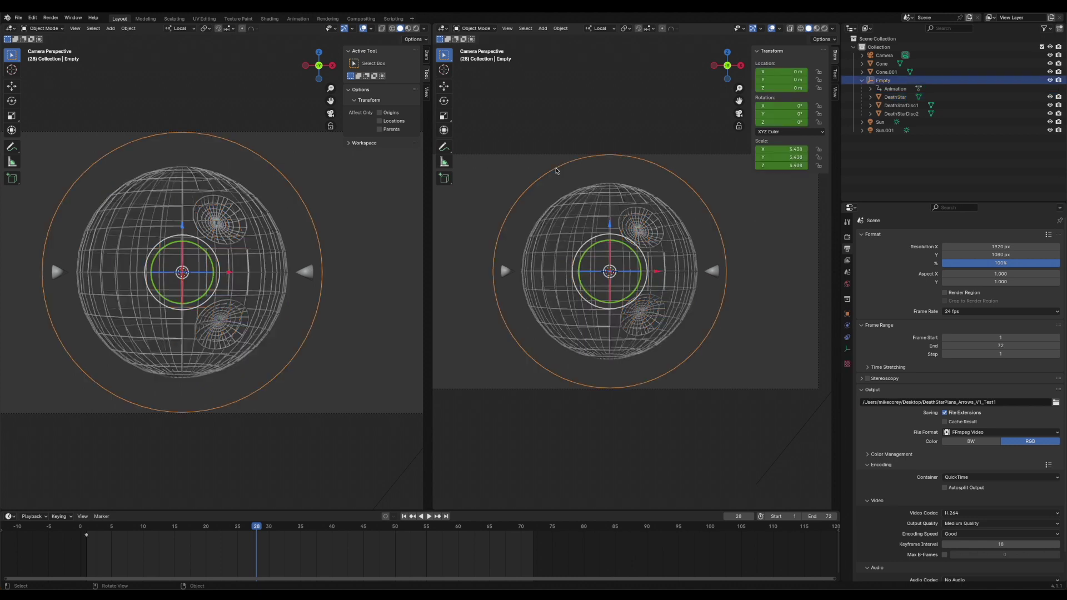
left_click_drag(257, 530, 89, 533)
scroll(167, 549, "down", 2)
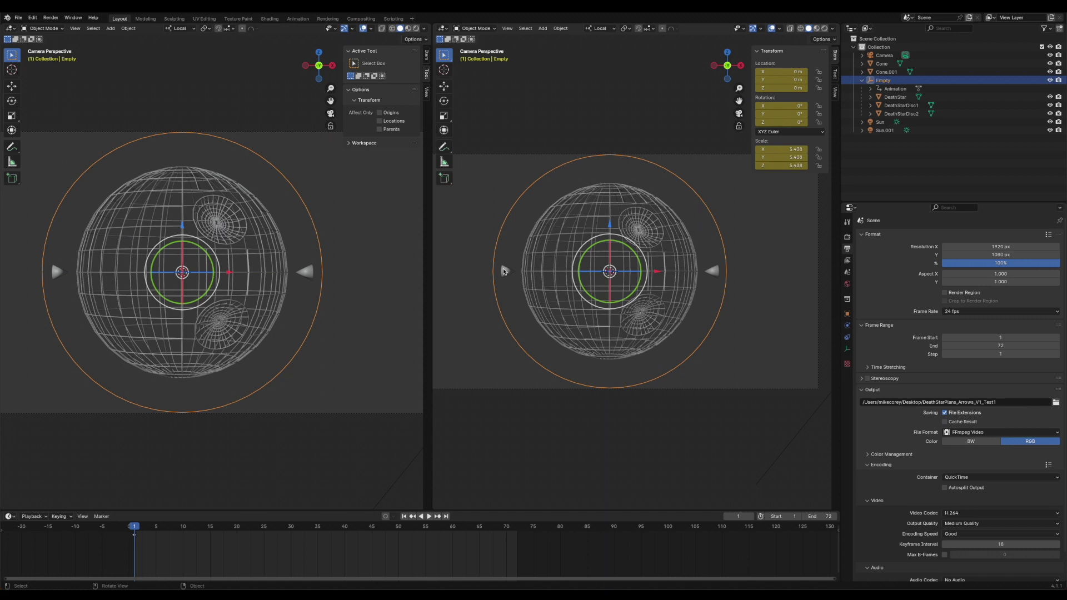
left_click(504, 271)
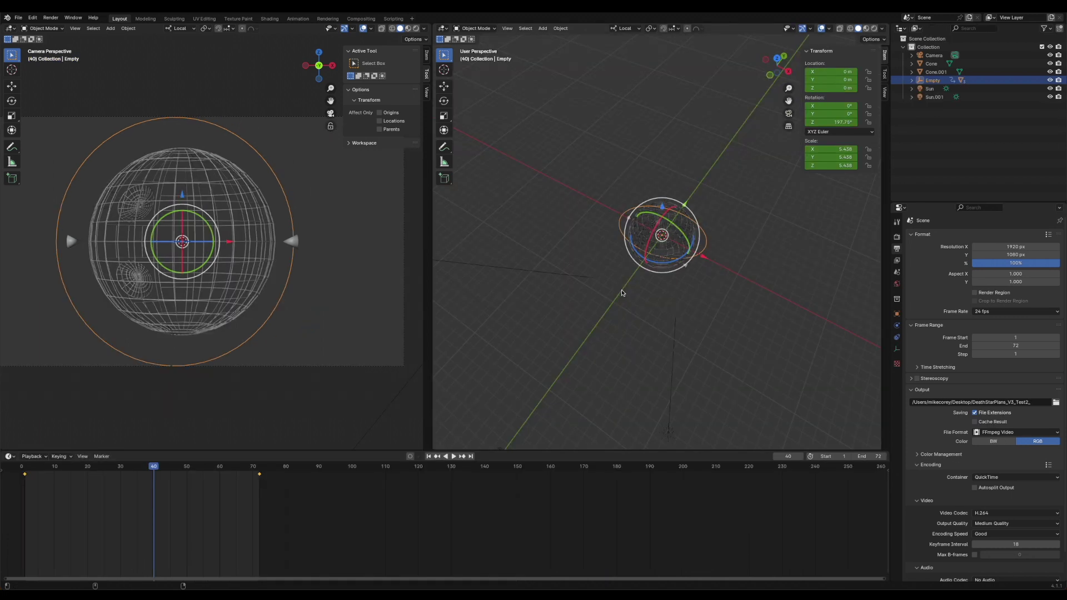
Select the DeathStar sphere and its parent Empty, and play the Empty's rotation animation from frame 1.
left_click(247, 226)
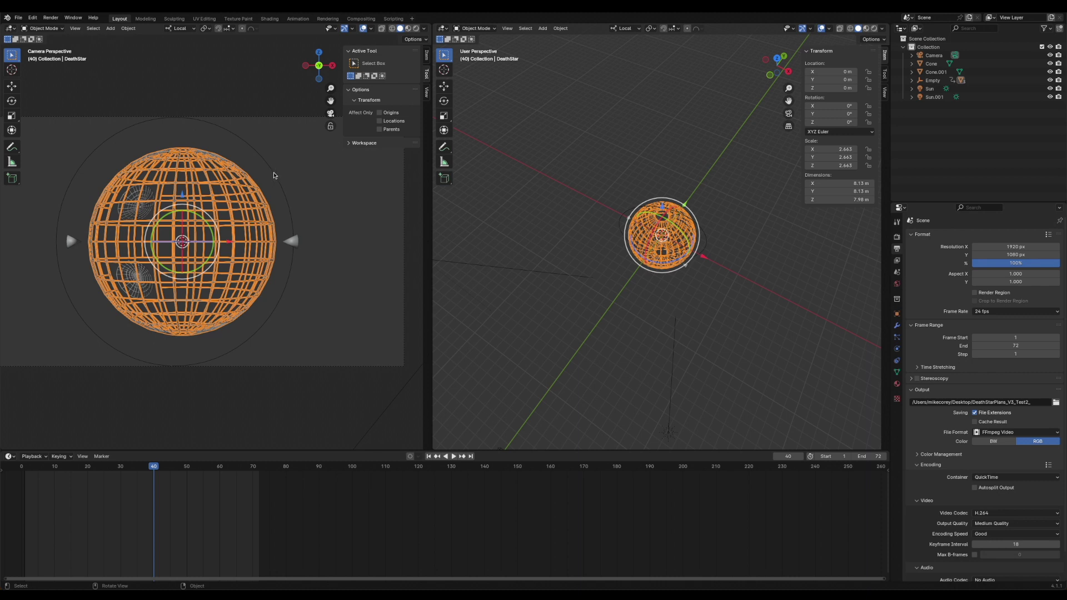
left_click(273, 176)
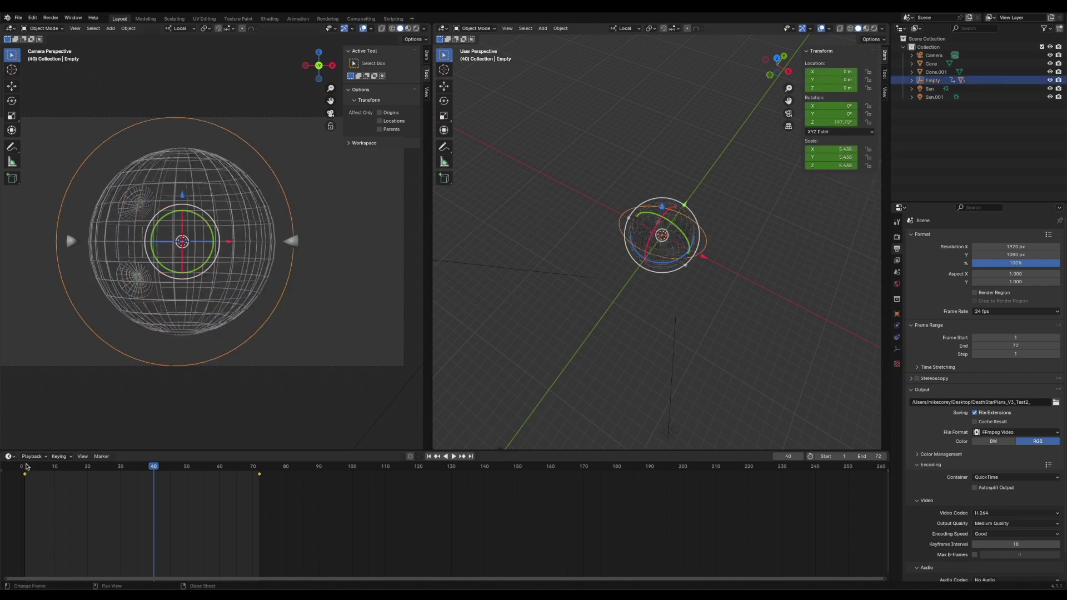
left_click(25, 467)
key("space")
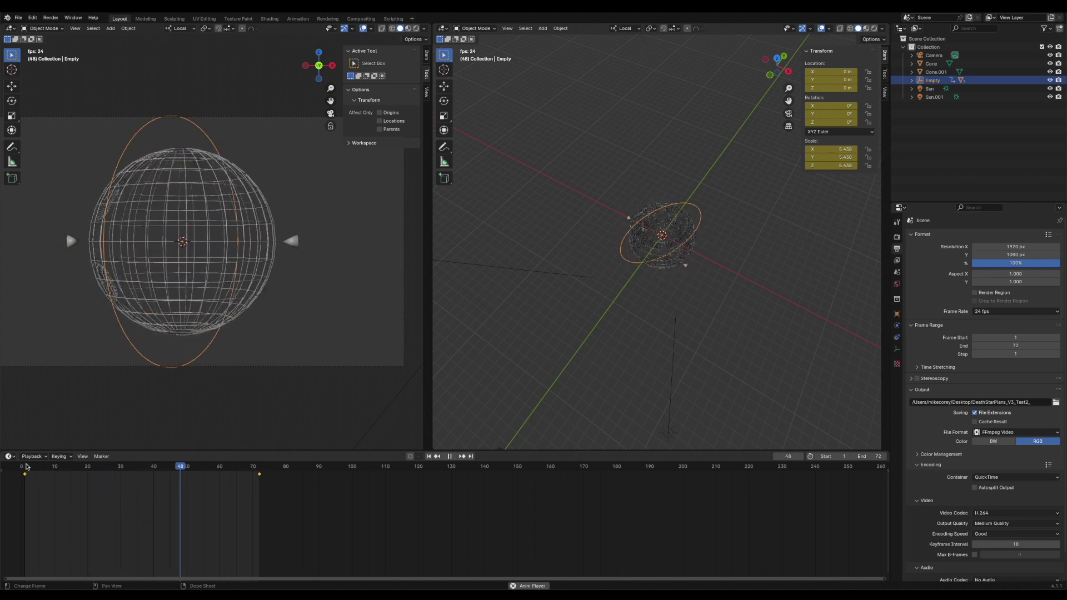
key("space")
key("space")
key("space")
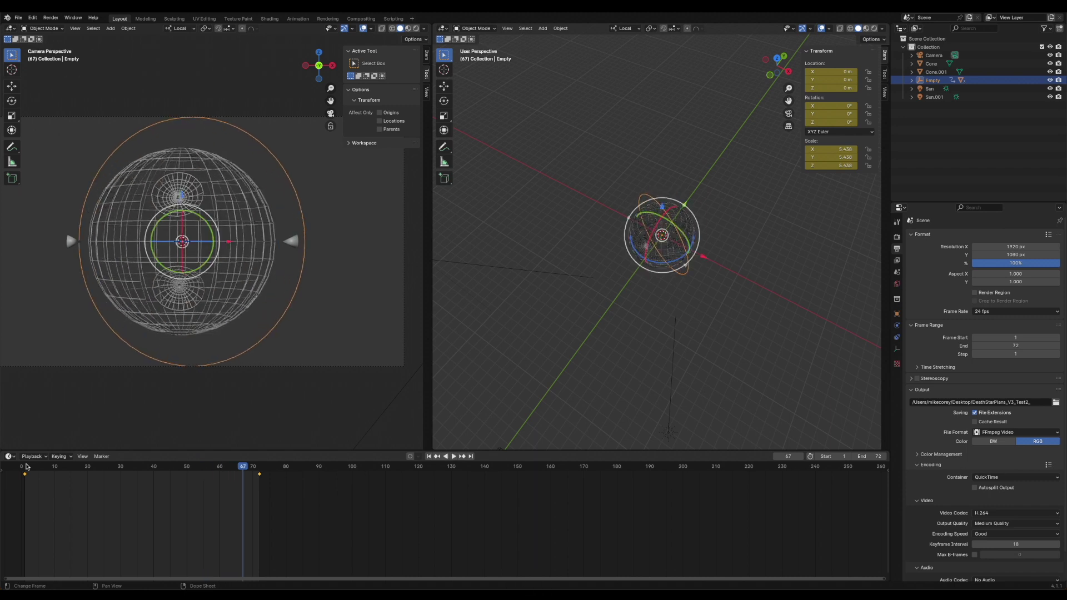
key("space")
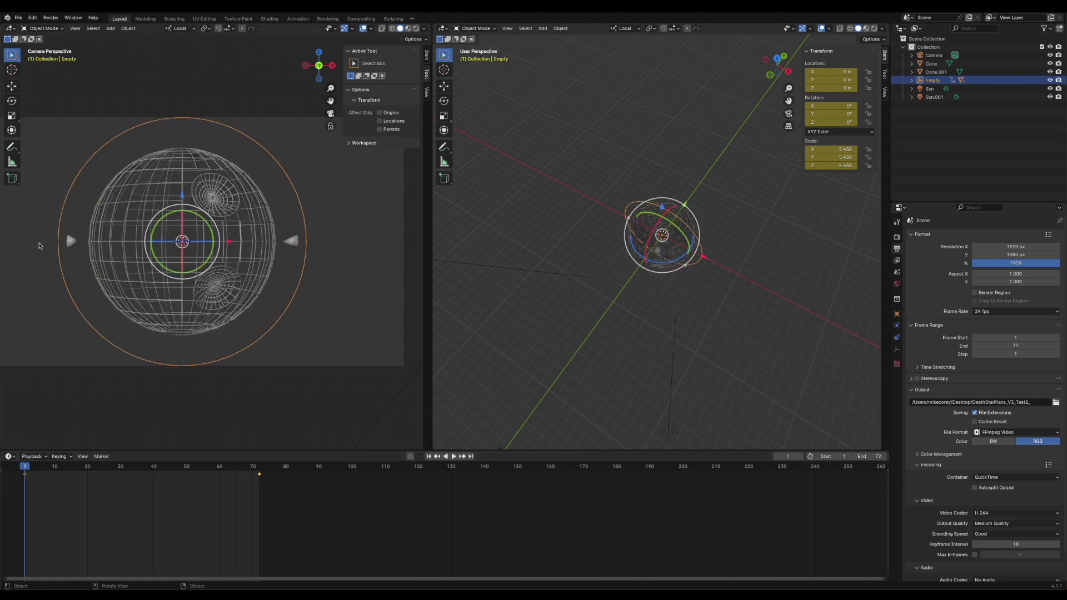
Select Cone, Cone.001 and the DeathStar sphere in turn, and inspect the sphere up close in the perspective view.
left_click(73, 242)
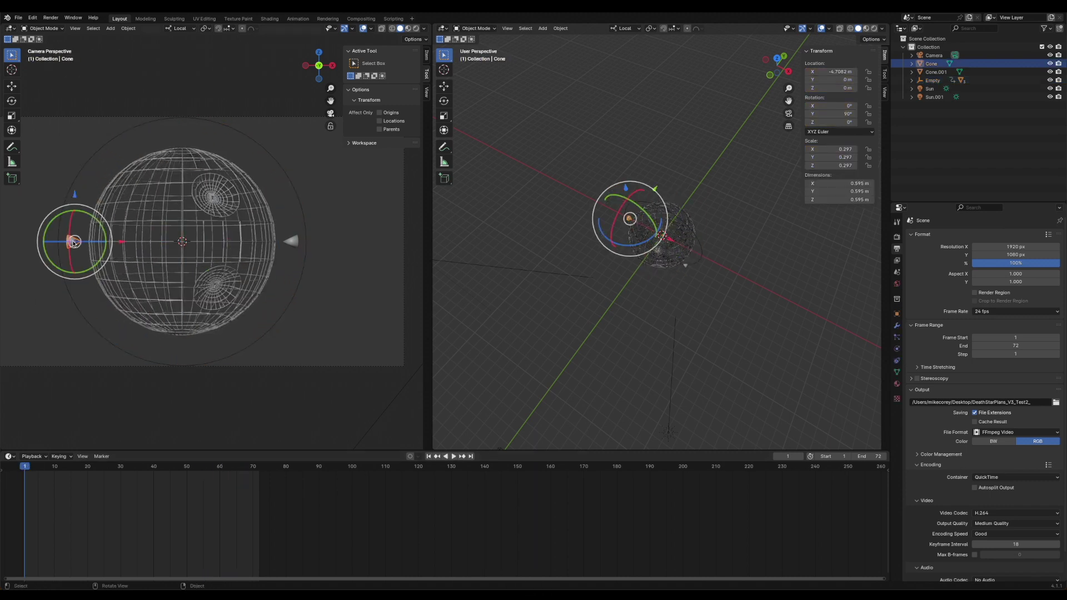
left_click(293, 242)
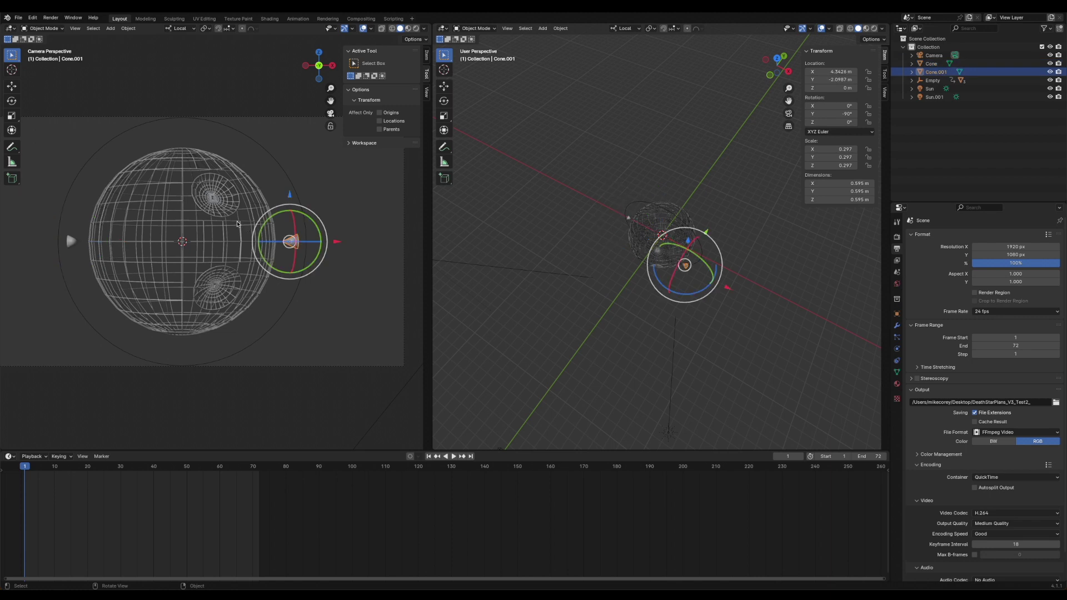
left_click(237, 224)
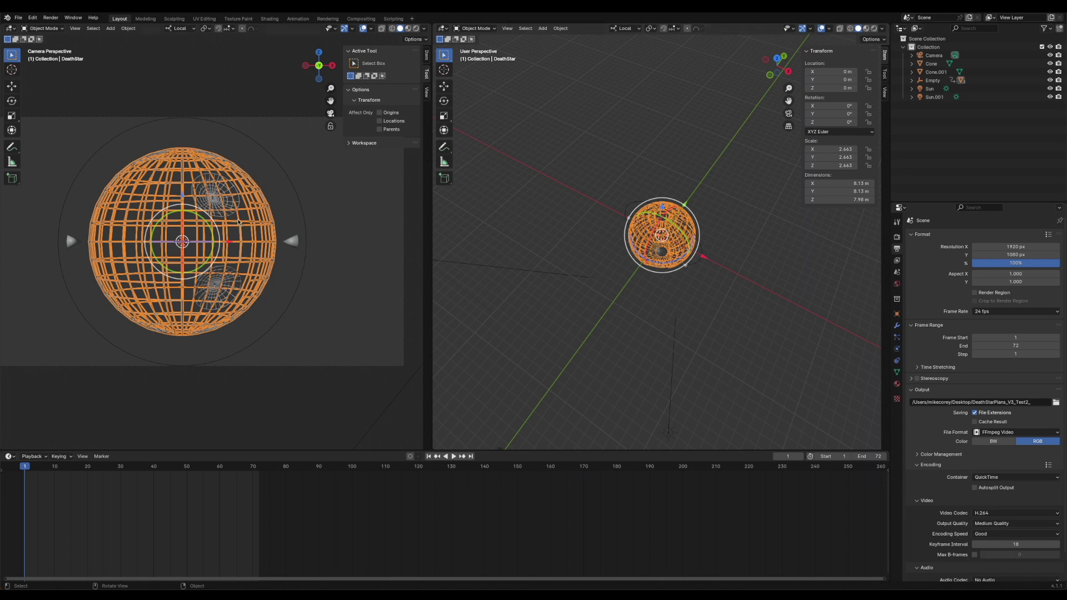
middle_click_drag(672, 262, 674, 231)
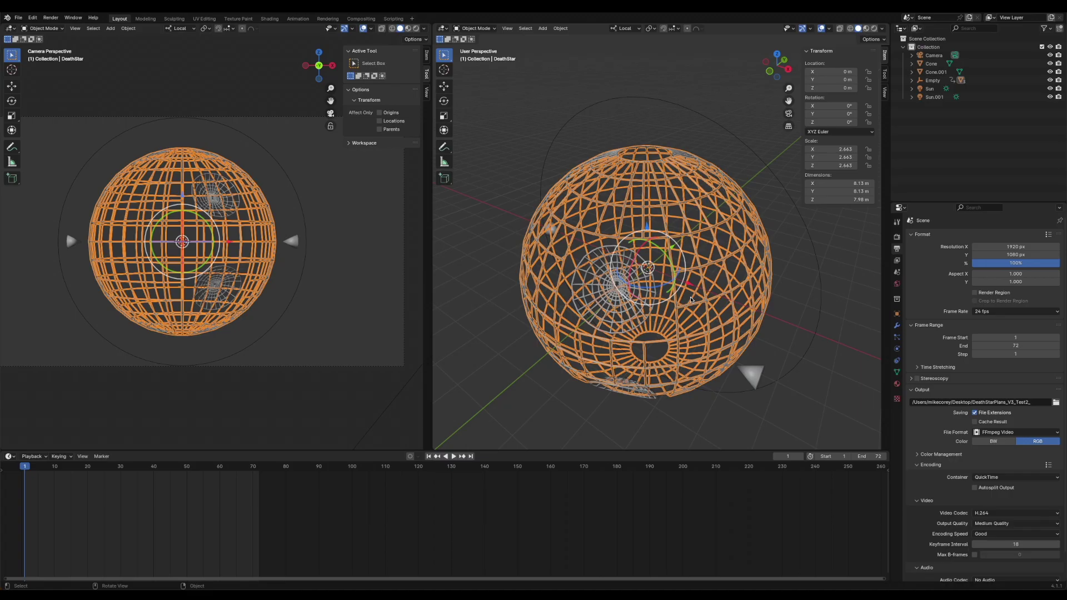
Replace the camera viewport with the Shader Editor set to Object, framing the nodes of DeathStar's Green Glow material.
left_click(11, 28)
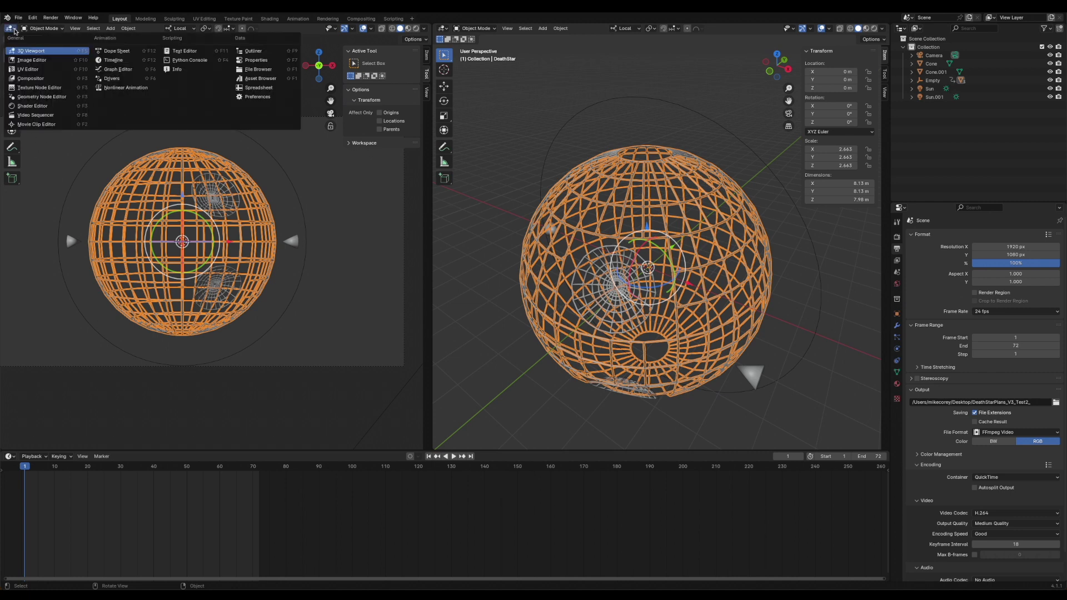
left_click(31, 106)
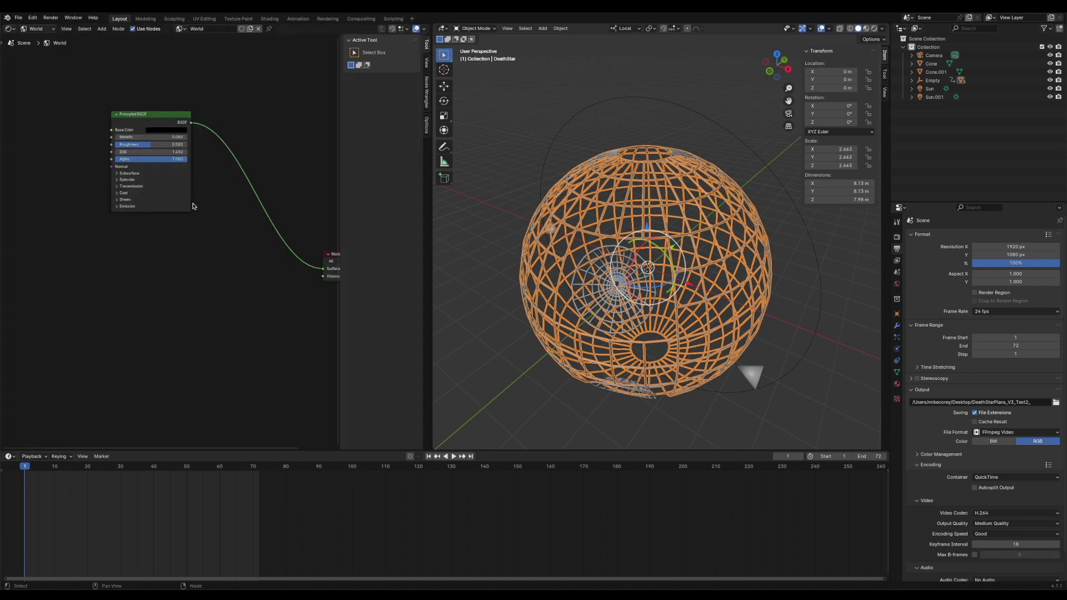
scroll(193, 206, "down", 1)
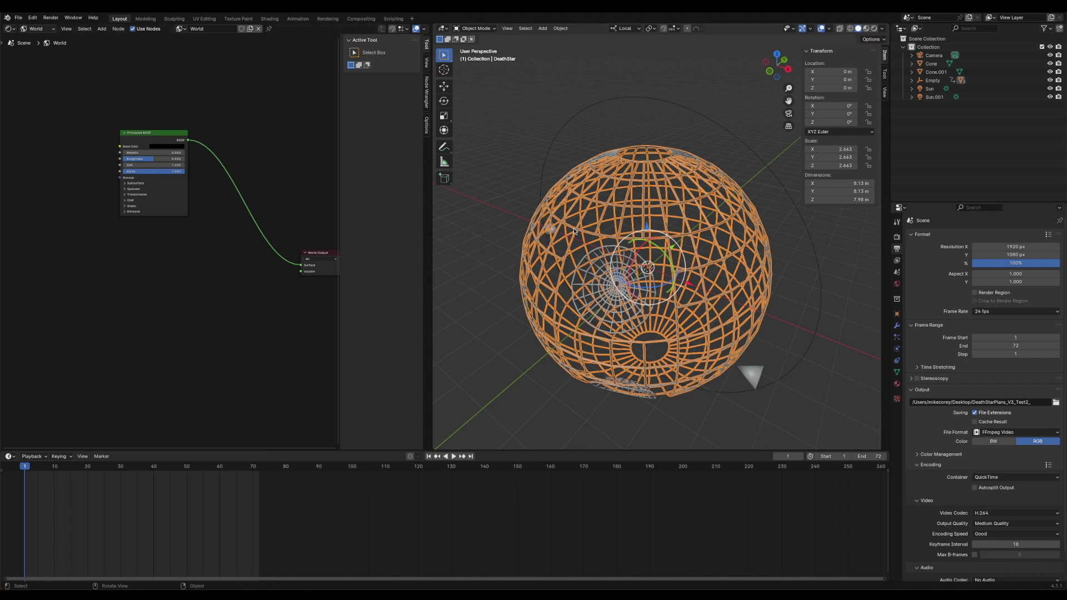
left_click(896, 384)
left_click(37, 28)
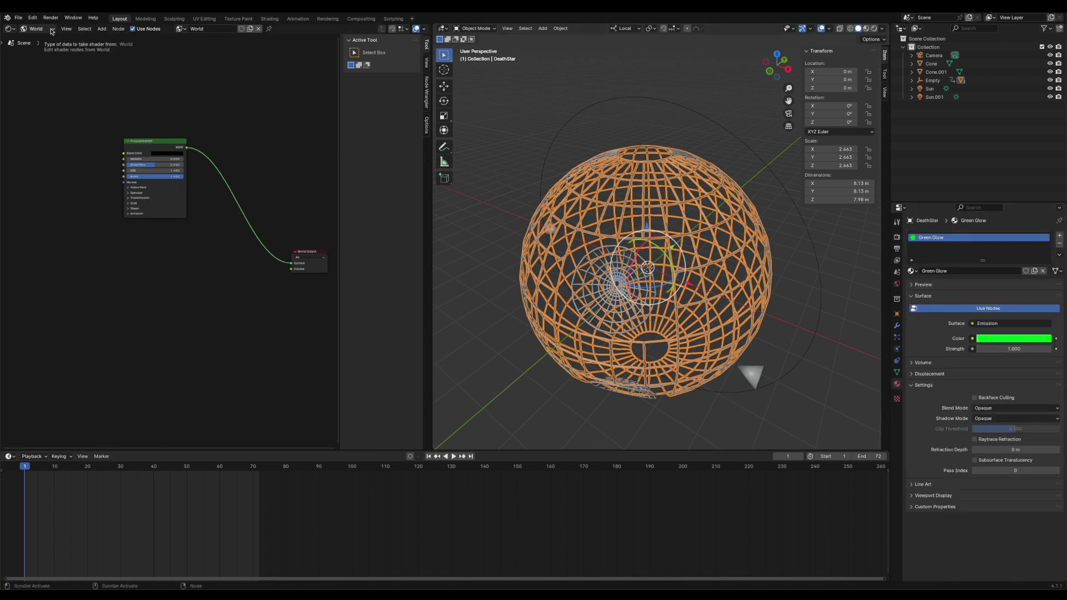
left_click(41, 53)
key("Home")
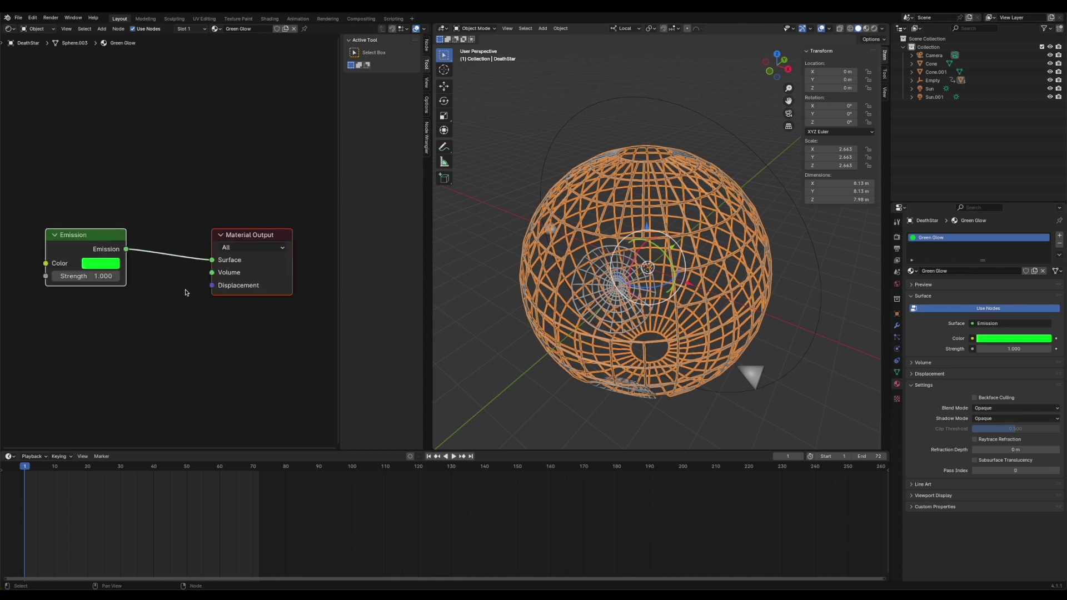
Select the Empty, DeathStarDisc1 and DeathStar in turn to compare the materials of the disc and the sphere.
left_click(800, 217)
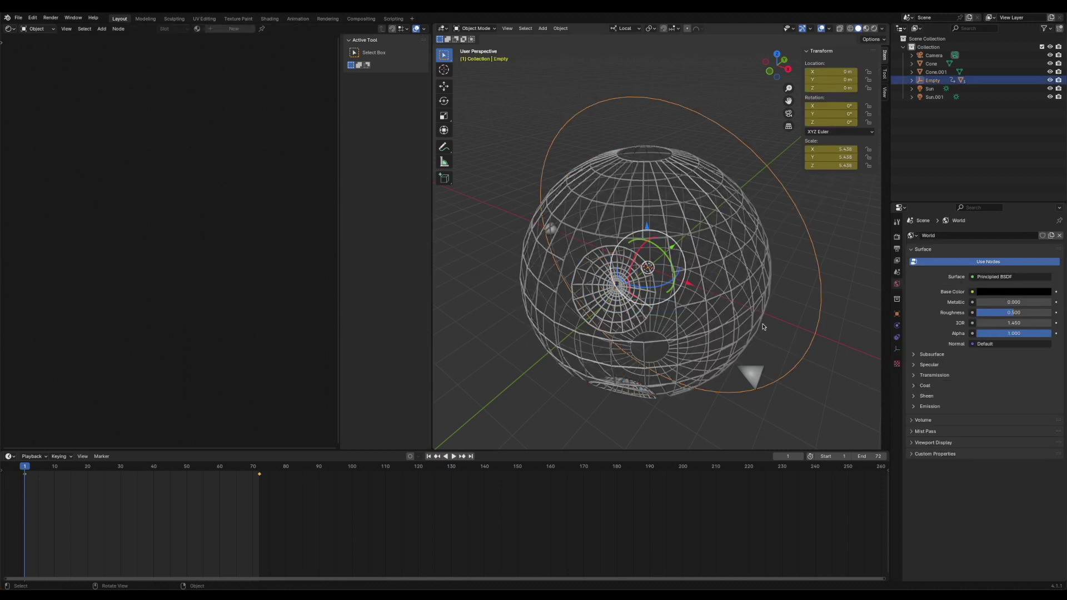
left_click(584, 259)
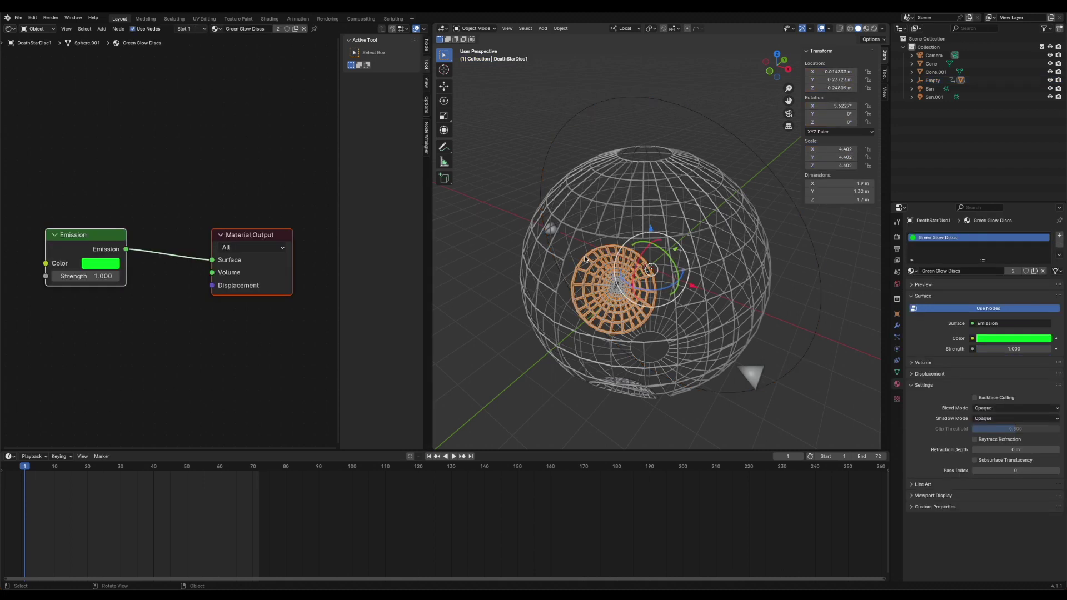
left_click(577, 230)
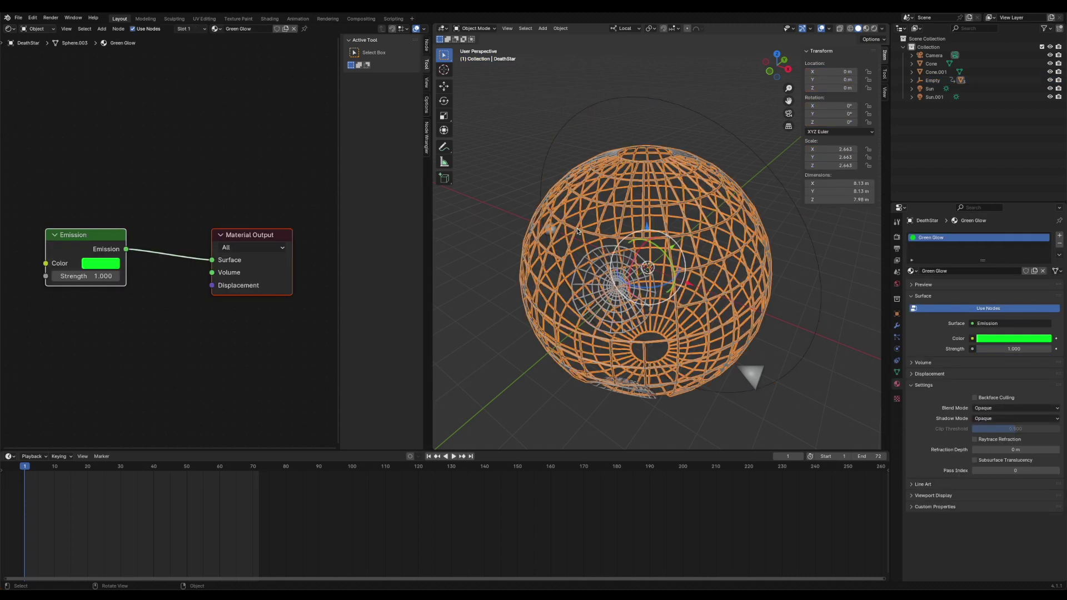